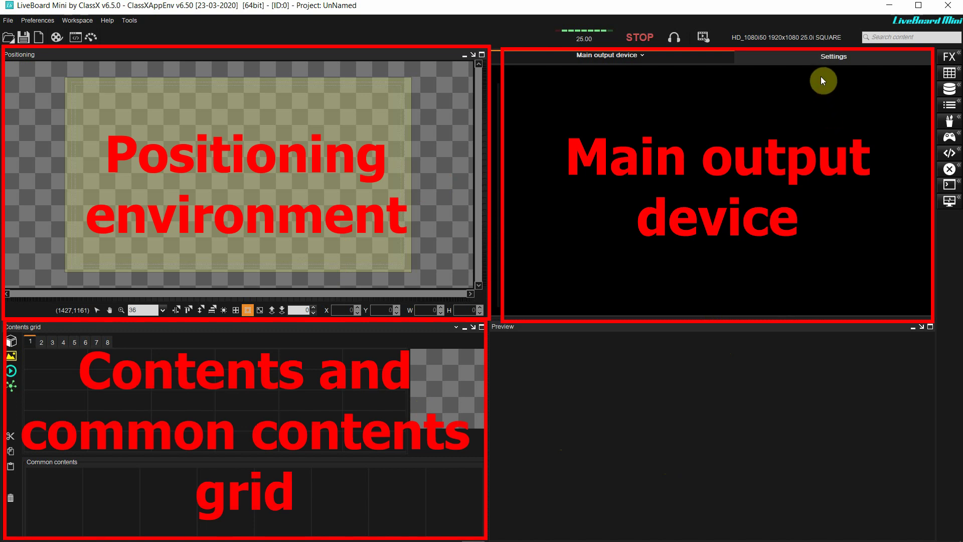
# Step: Dock the Effects panel alongside the main output device and the Data panel alongside Preview
pyautogui.click(808, 59)
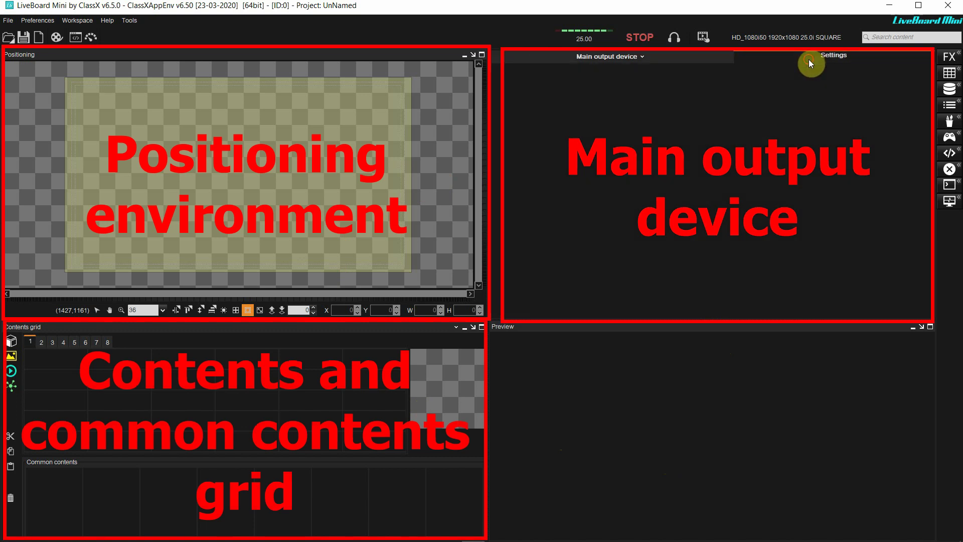
pyautogui.click(946, 61)
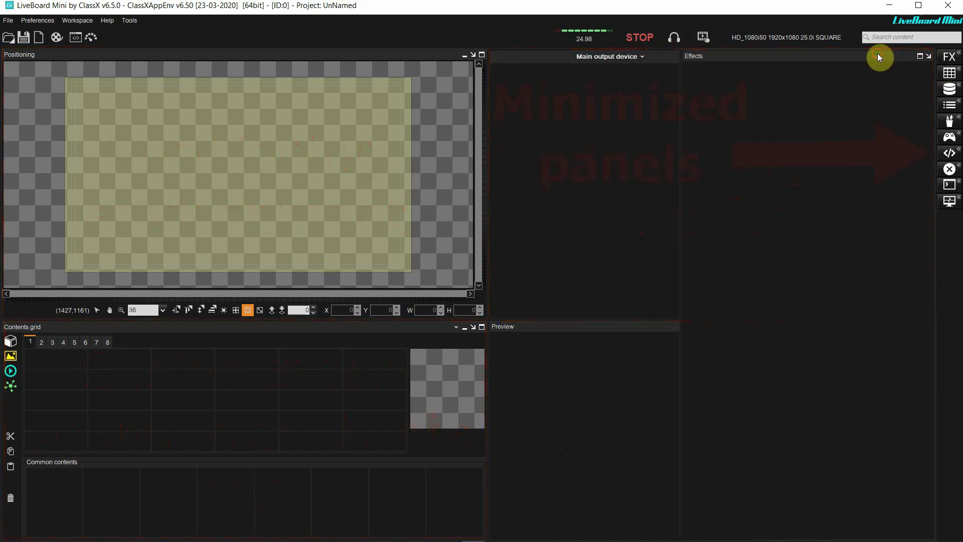
pyautogui.moveTo(878, 54); pyautogui.dragTo(834, 117)
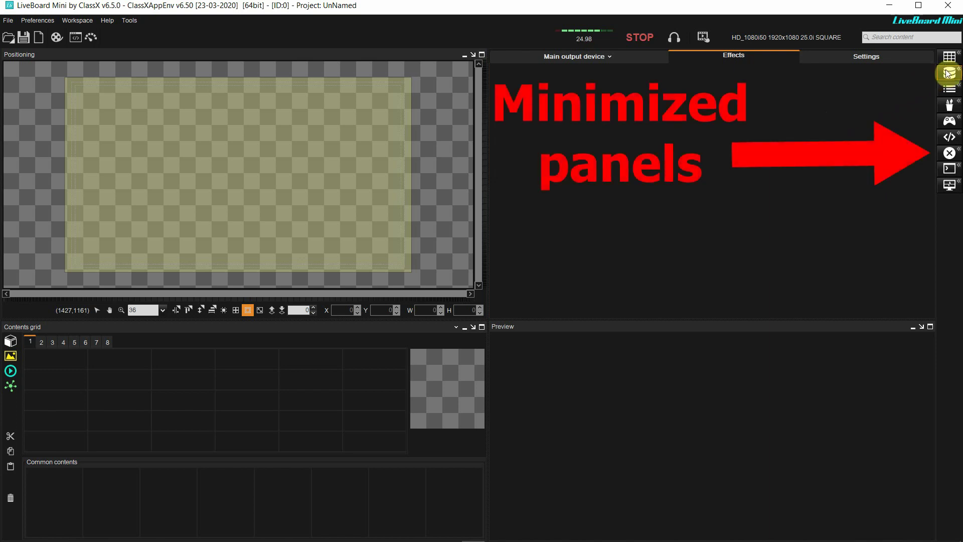
pyautogui.moveTo(947, 72); pyautogui.dragTo(837, 410)
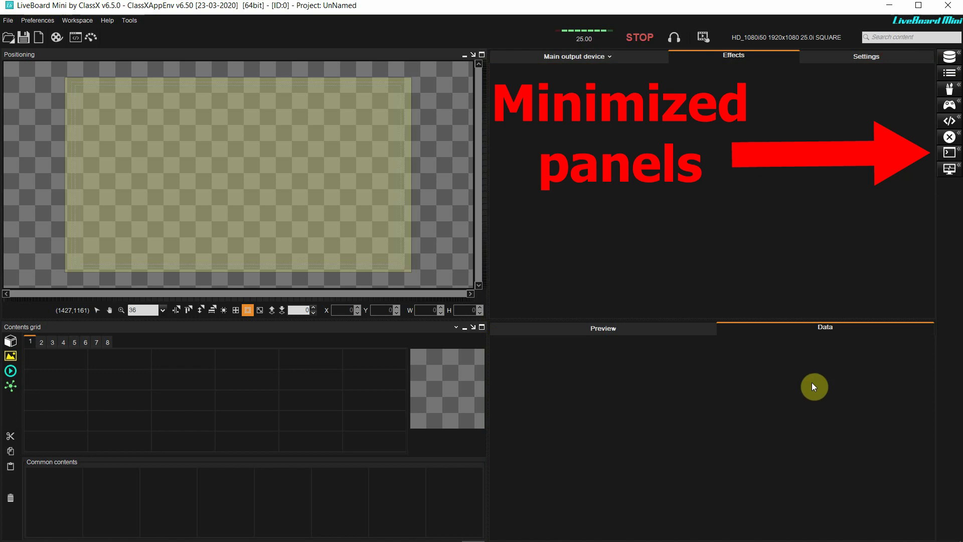
# Step: Detach the Data panel into its own window and return it to its docked place beside Preview
pyautogui.rightClick(782, 328)
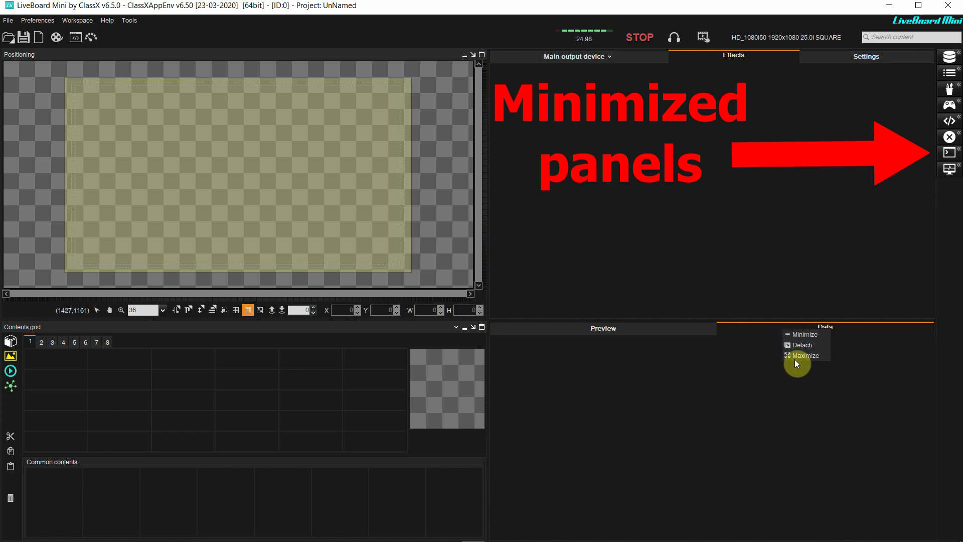
pyautogui.click(801, 345)
pyautogui.moveTo(534, 199); pyautogui.dragTo(485, 199)
pyautogui.click(644, 207)
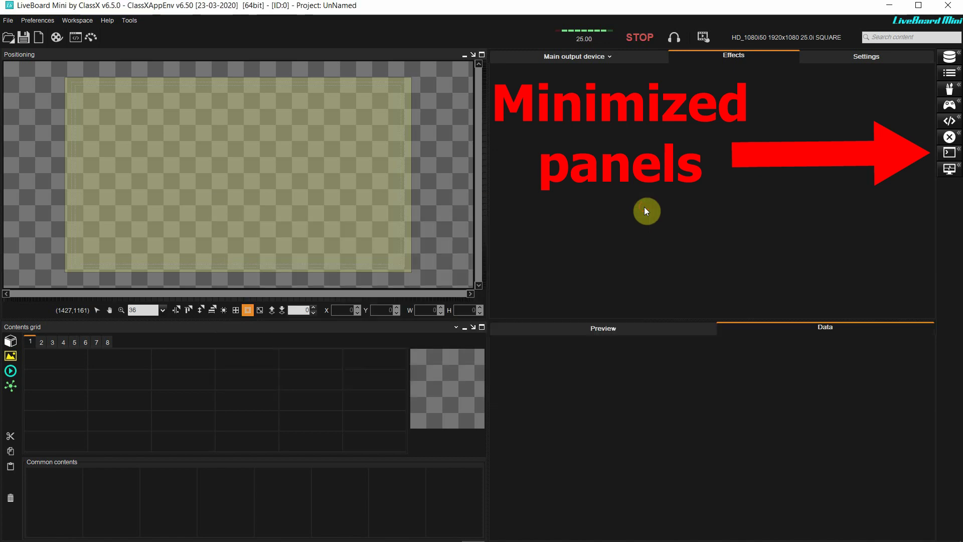
# Step: Bring the main output device to the front and view the general program and system information
pyautogui.click(639, 61)
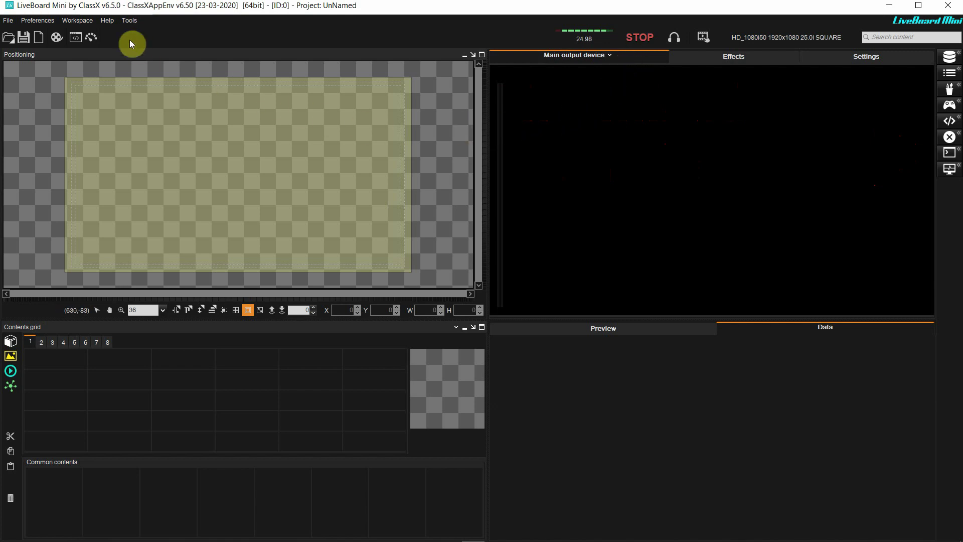
pyautogui.click(112, 22)
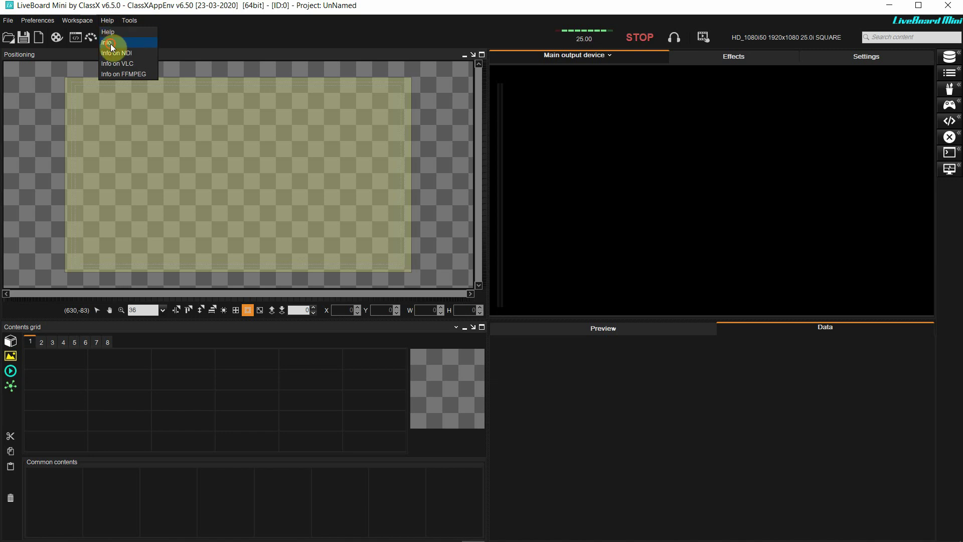
pyautogui.click(111, 46)
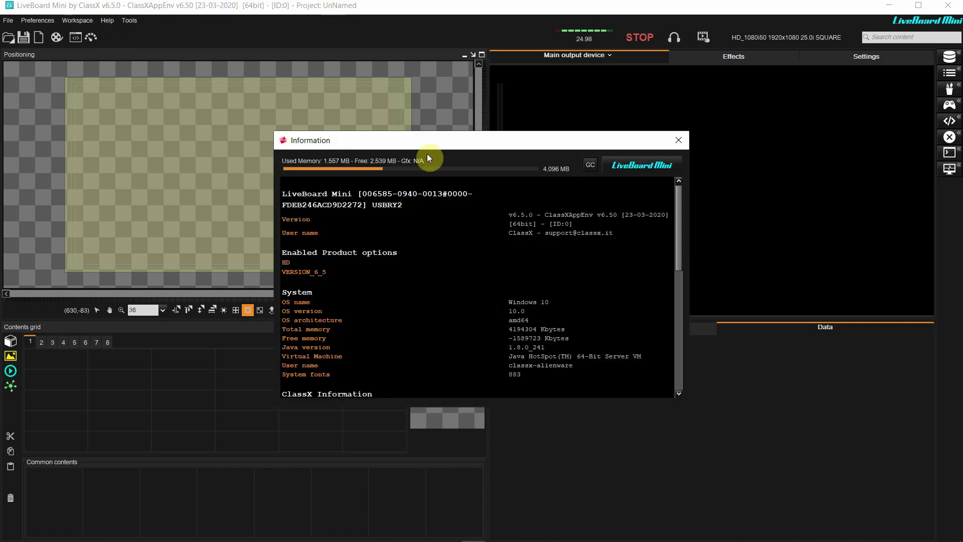
pyautogui.click(678, 142)
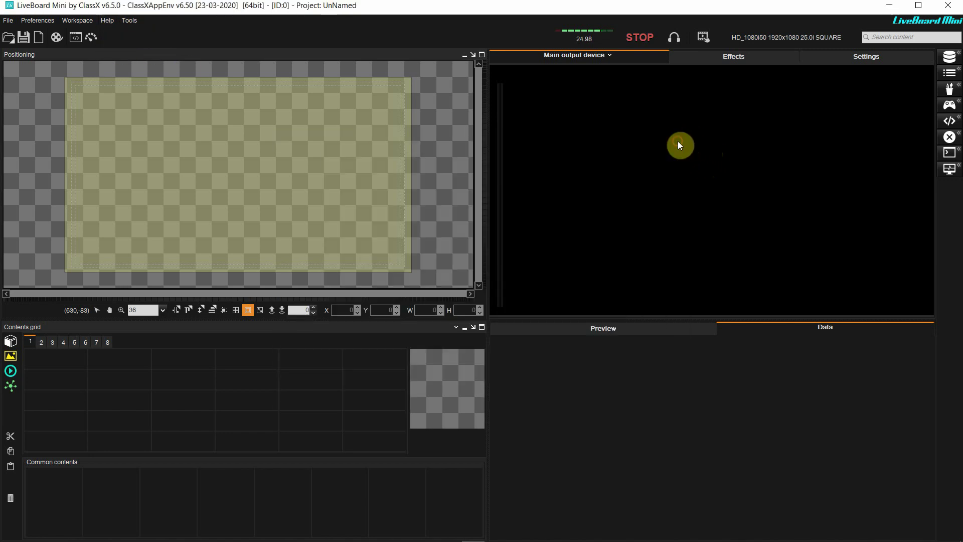
# Step: Open the LiveBoard Mini user manual in Foxit Reader, skim its first pages, and close it
pyautogui.click(108, 20)
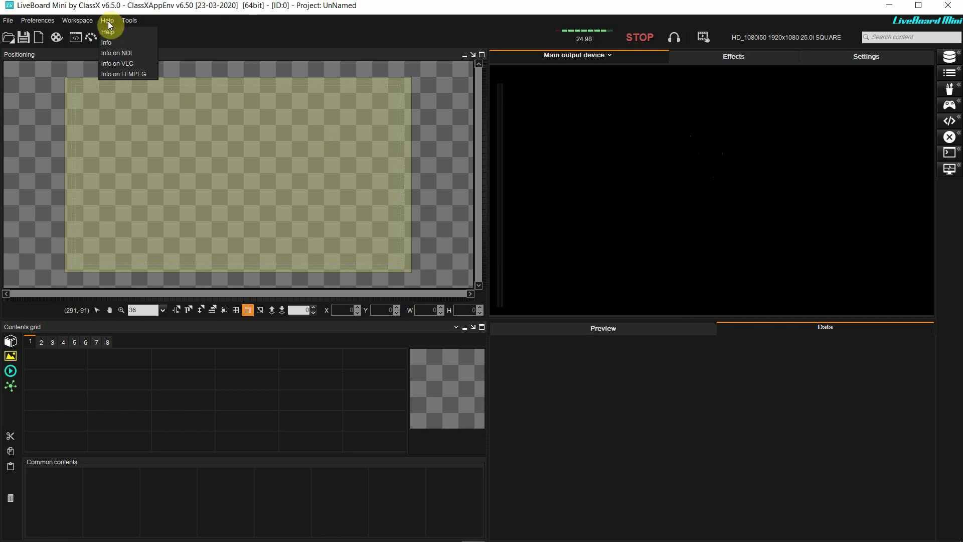
pyautogui.click(112, 33)
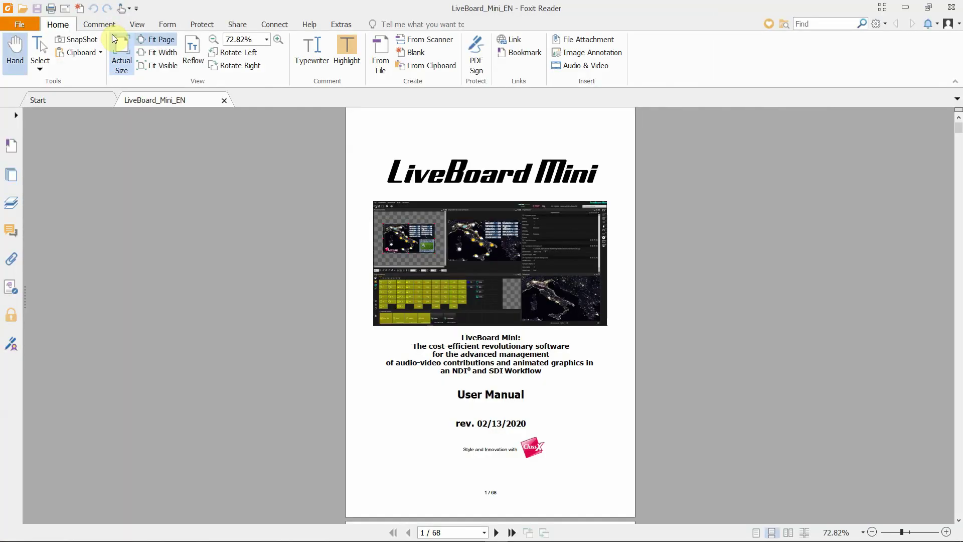
pyautogui.scroll(-15, 697, 296)
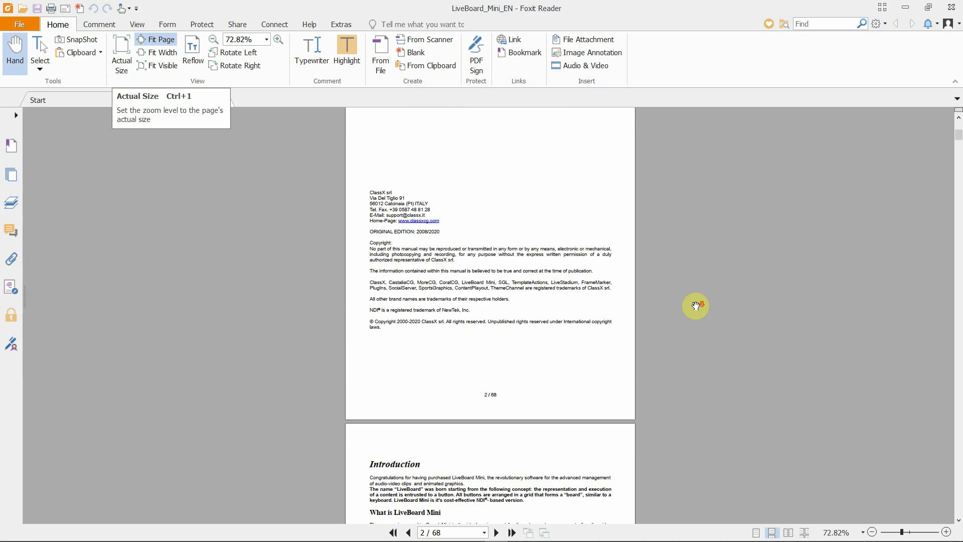
pyautogui.scroll(-20, 697, 306)
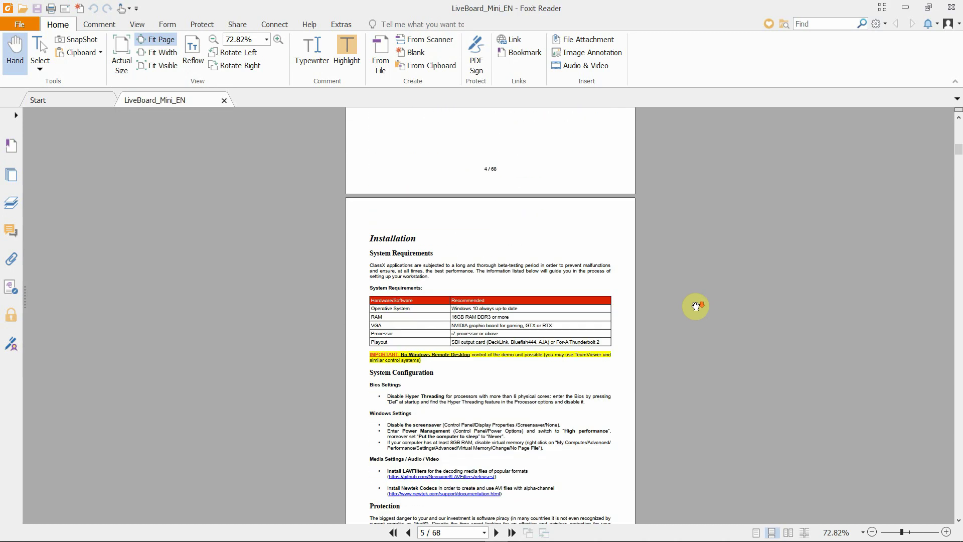
pyautogui.scroll(-10, 696, 306)
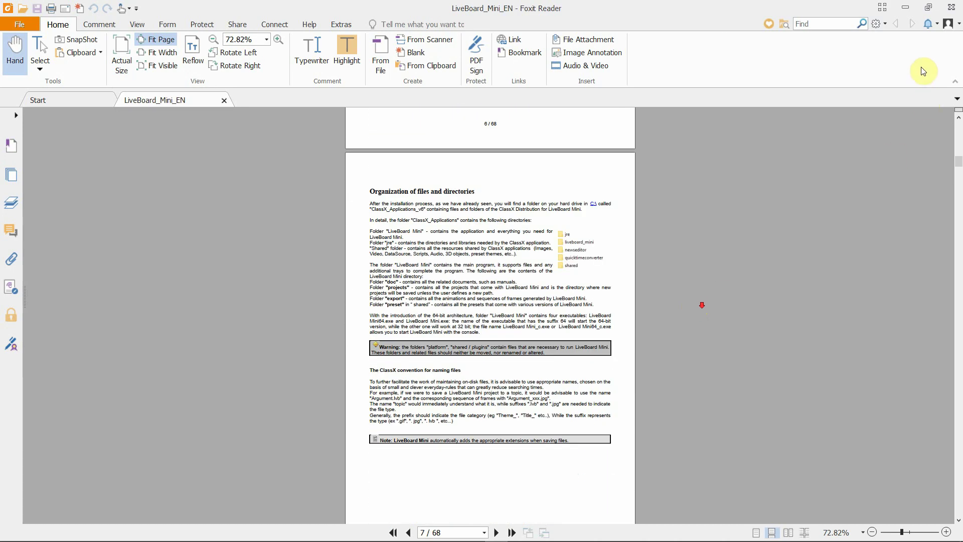
pyautogui.click(953, 7)
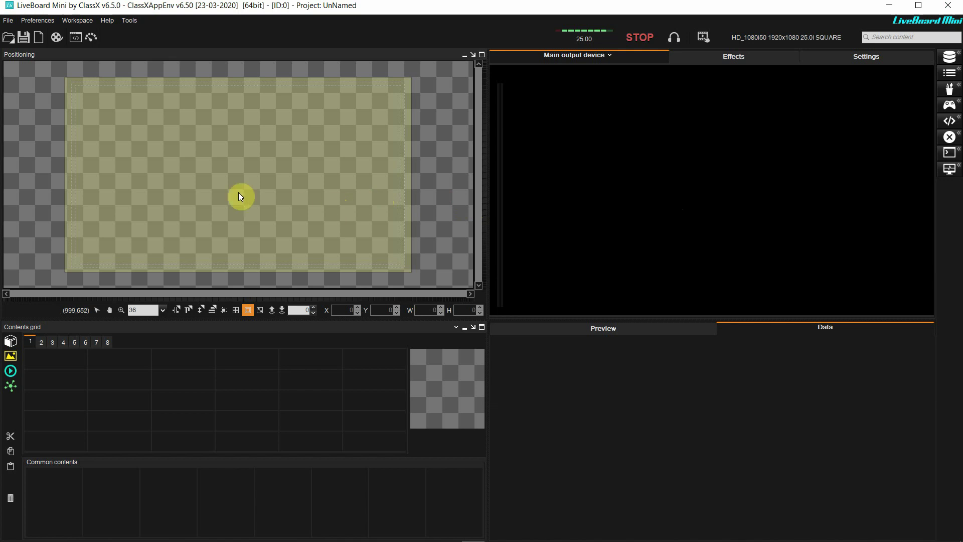
# Step: Review the available output devices and resolutions in the Video preferences, and accept the current settings
pyautogui.click(46, 22)
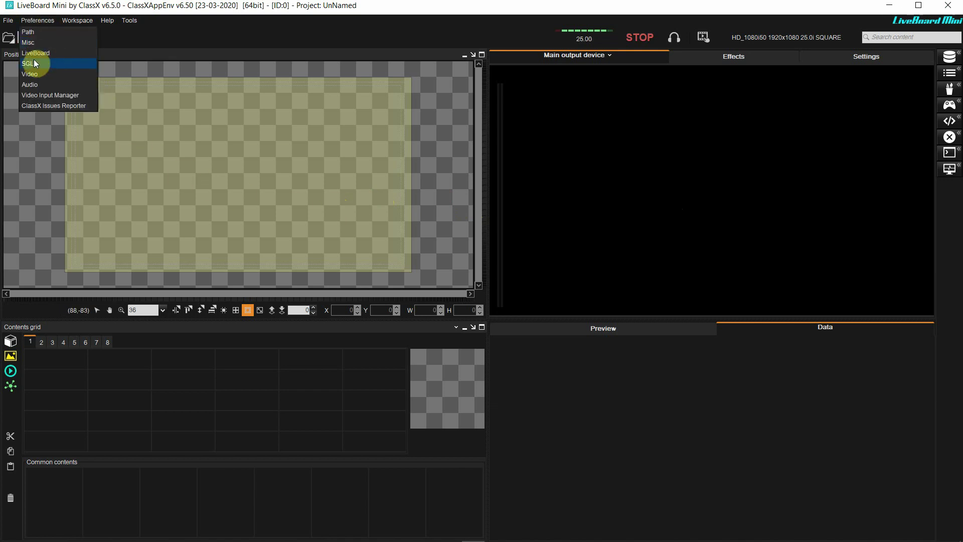
pyautogui.click(31, 75)
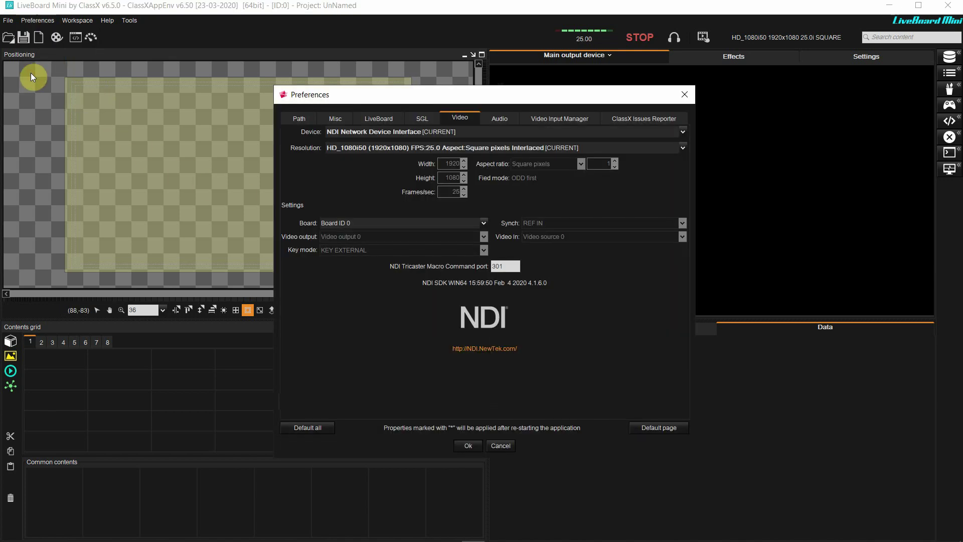
pyautogui.click(347, 132)
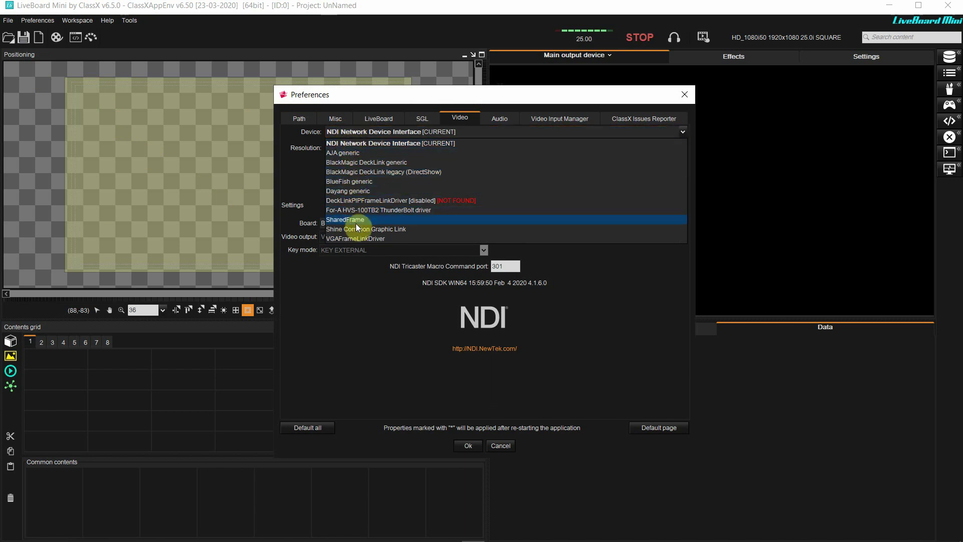
pyautogui.click(302, 162)
pyautogui.click(341, 149)
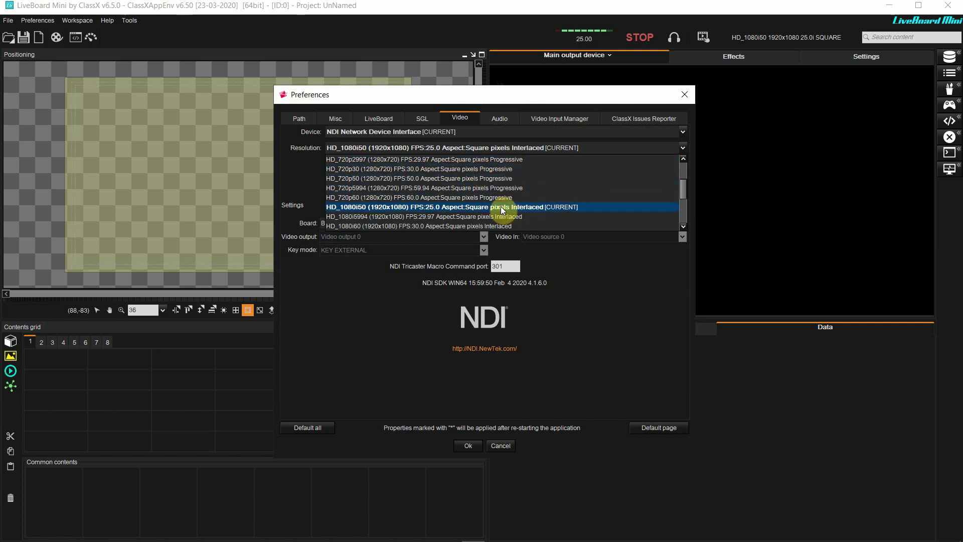
pyautogui.click(370, 360)
pyautogui.click(468, 446)
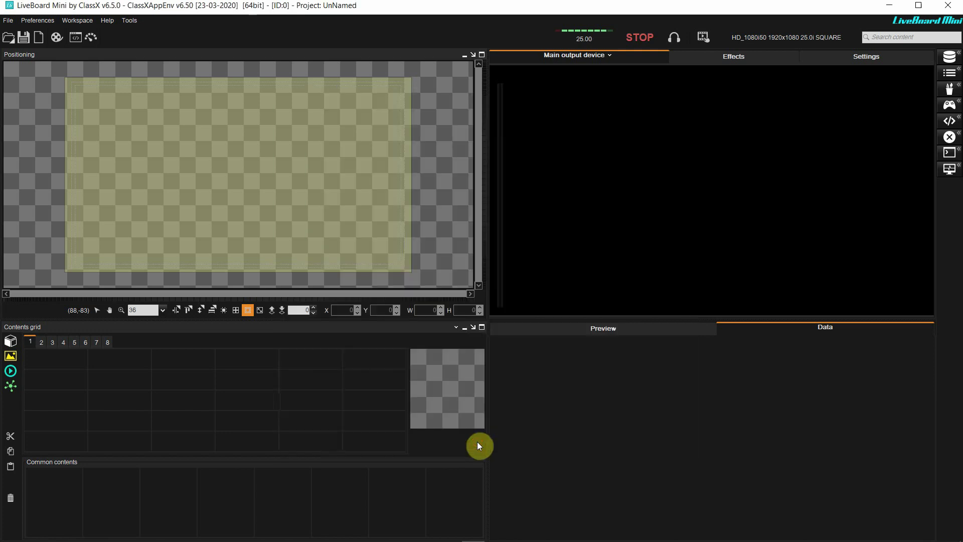
# Step: Open the project bloomberg.lvb
pyautogui.click(8, 38)
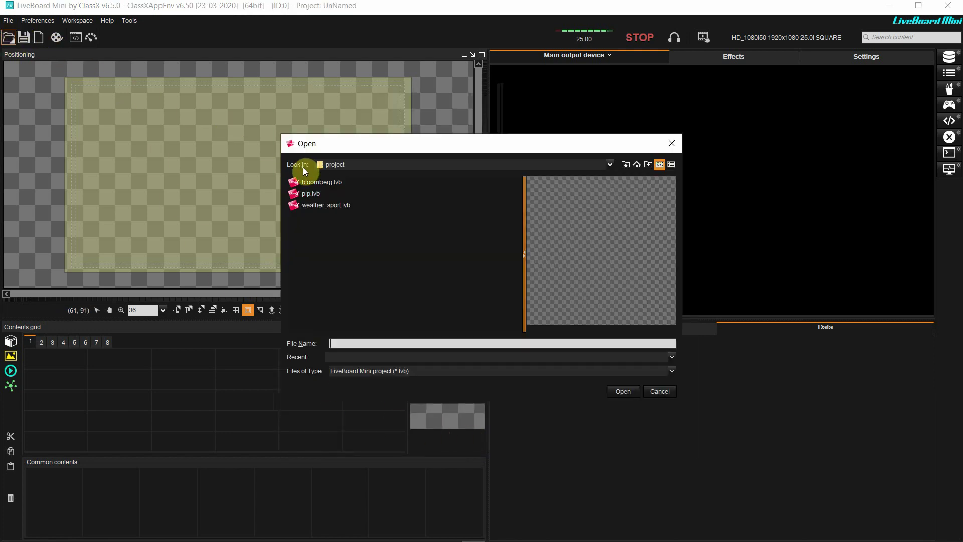
pyautogui.click(315, 182)
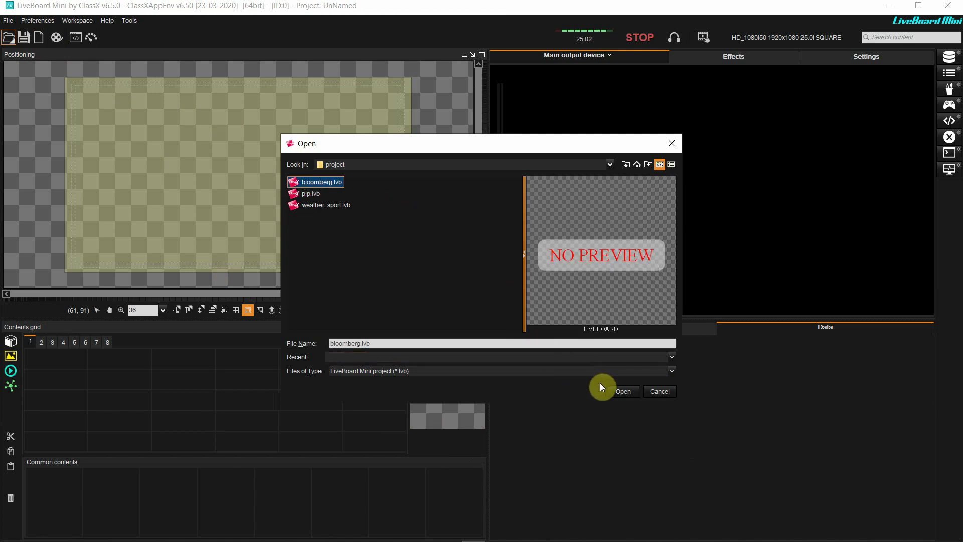
pyautogui.click(615, 389)
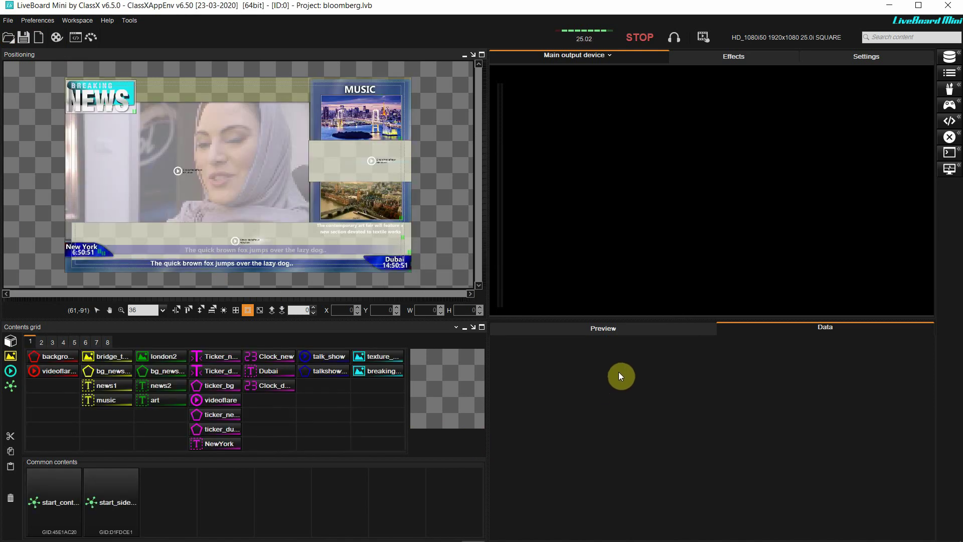
# Step: Play the common contents start_contents and start_side_shapes on the main output
pyautogui.click(57, 498)
pyautogui.click(56, 497)
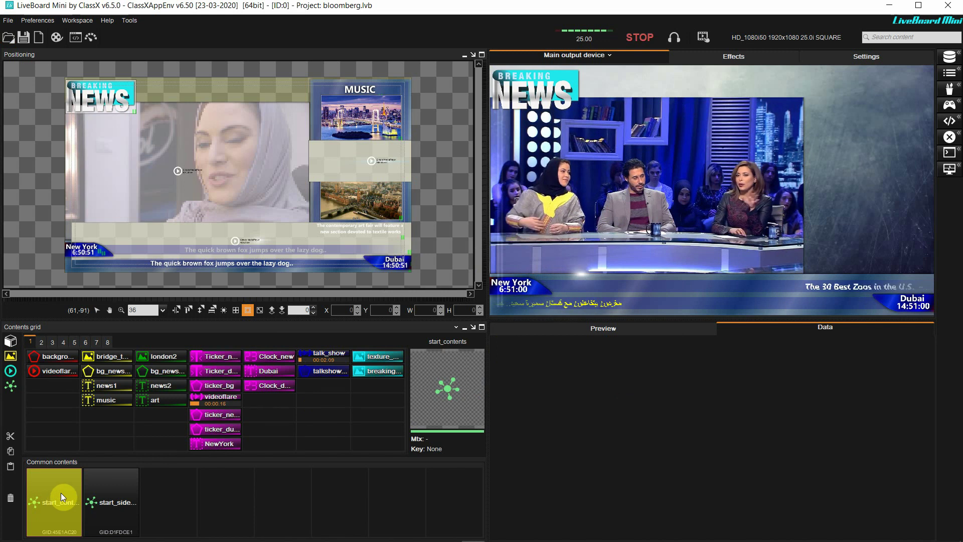
pyautogui.click(126, 503)
pyautogui.click(127, 503)
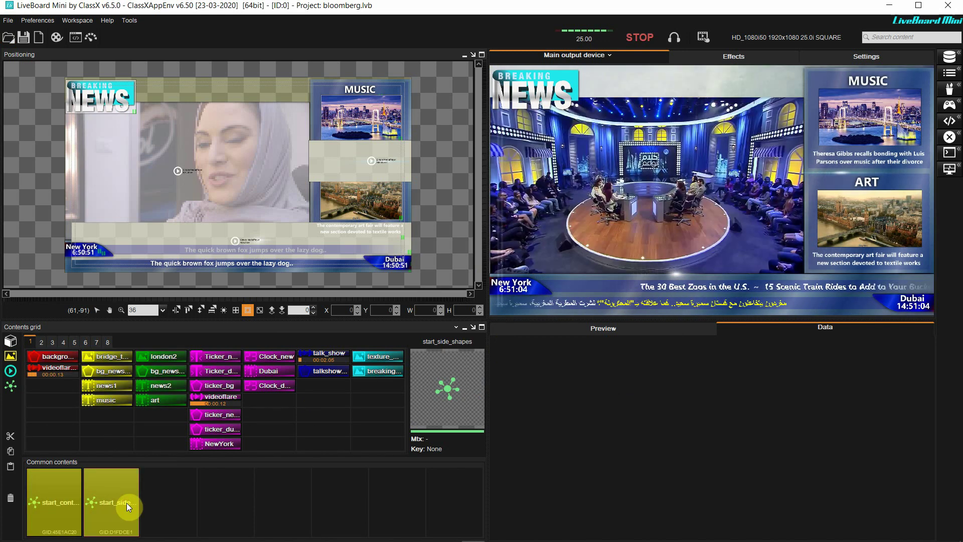
pyautogui.click(368, 491)
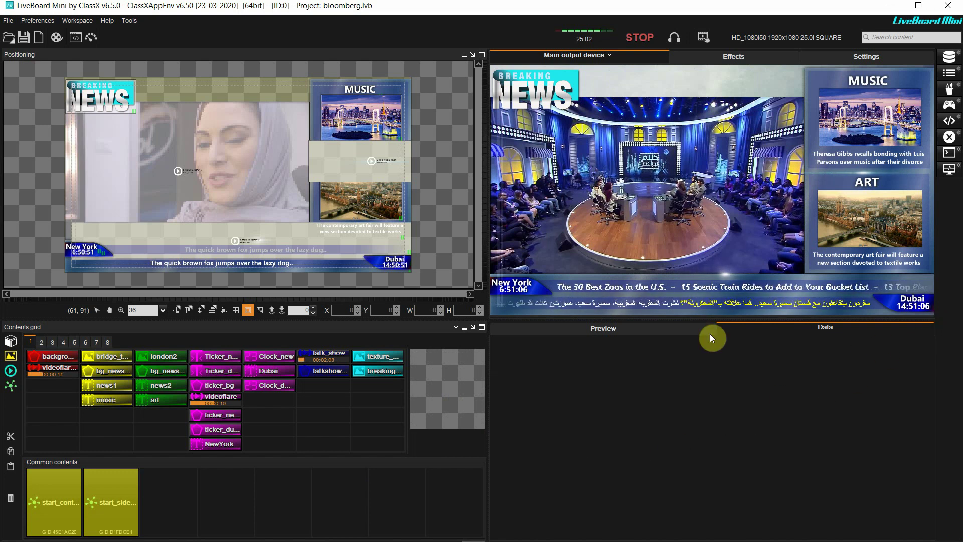
# Step: Dock the Settings panel in the same group as Preview and Data, and show the main output device again
pyautogui.click(672, 331)
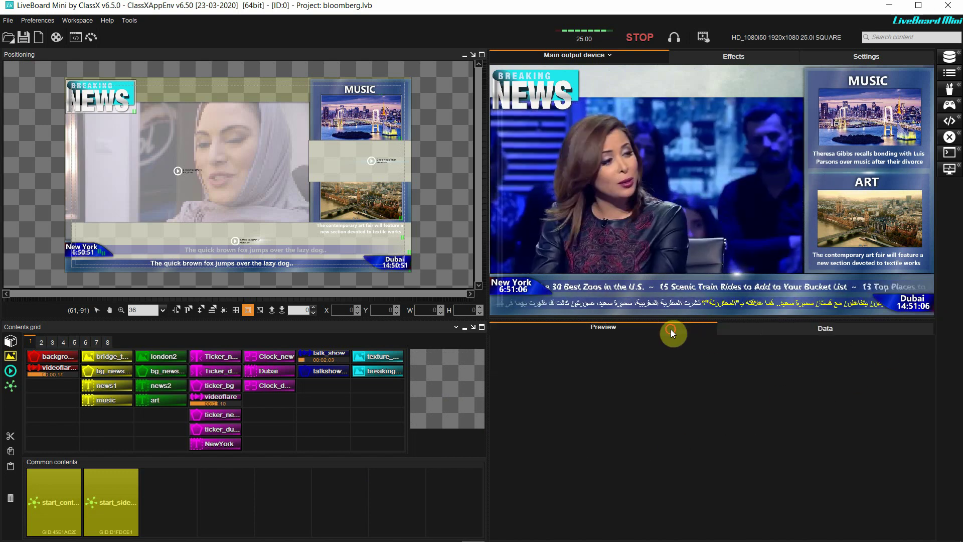
pyautogui.click(843, 57)
pyautogui.moveTo(731, 317); pyautogui.dragTo(635, 387)
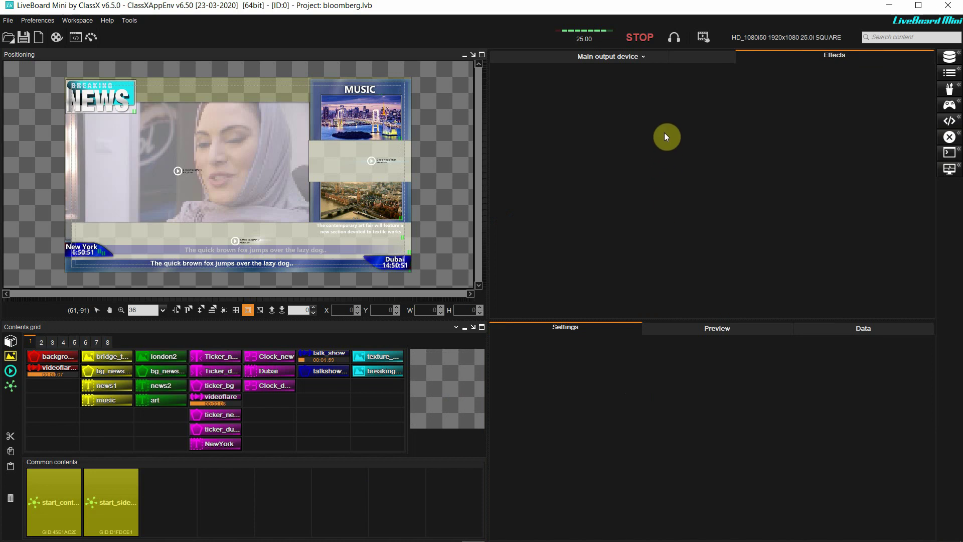
pyautogui.click(675, 60)
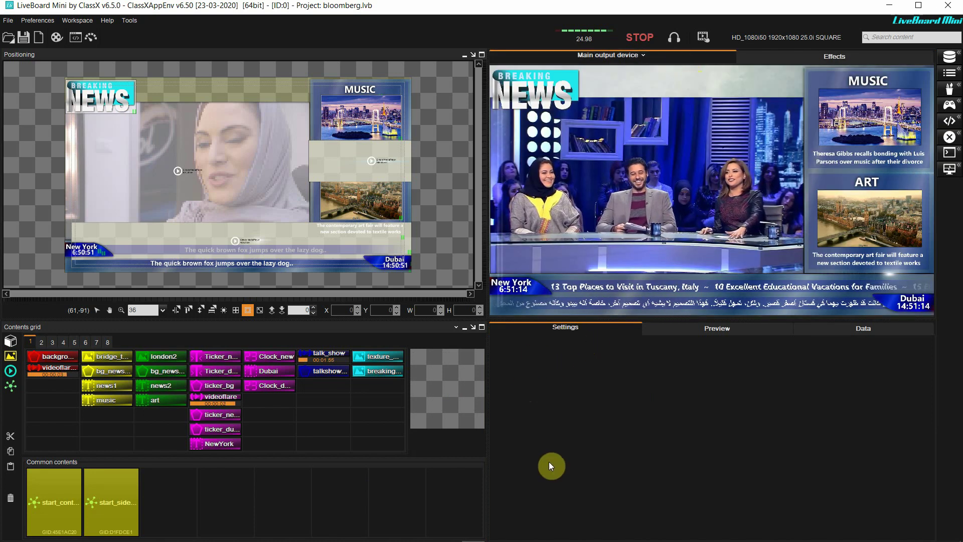
# Step: Open the background content for editing and examine its properties in Settings
pyautogui.rightClick(50, 357)
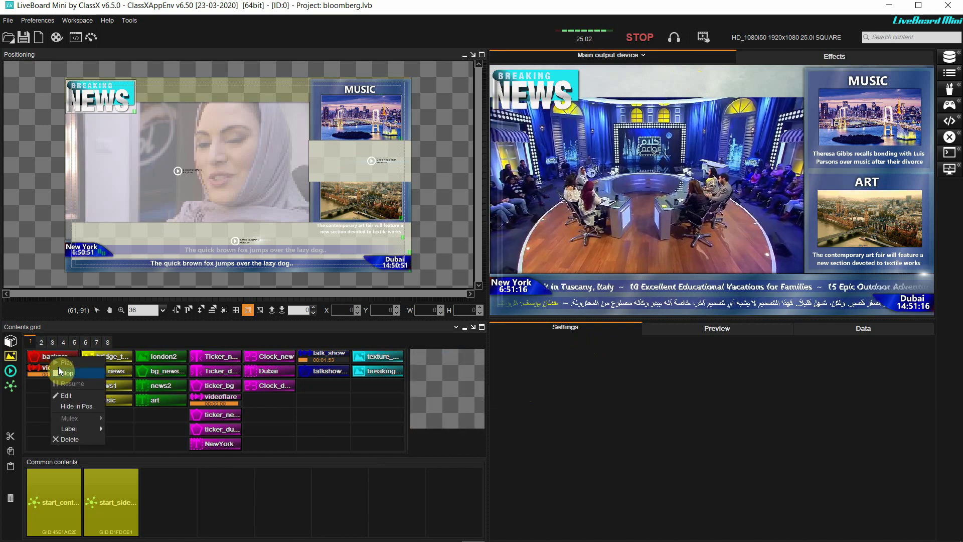
pyautogui.click(63, 396)
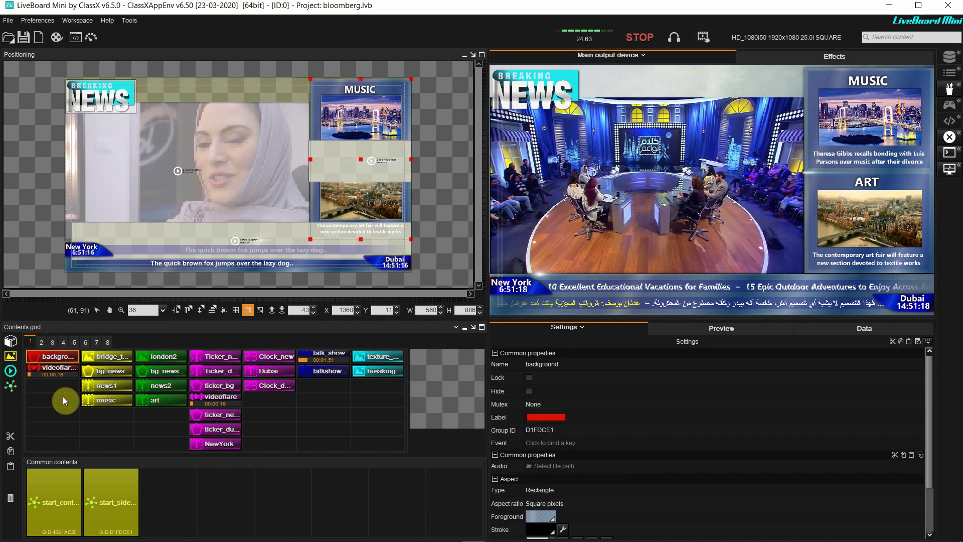
pyautogui.scroll(-3, 703, 458)
pyautogui.scroll(3, 704, 458)
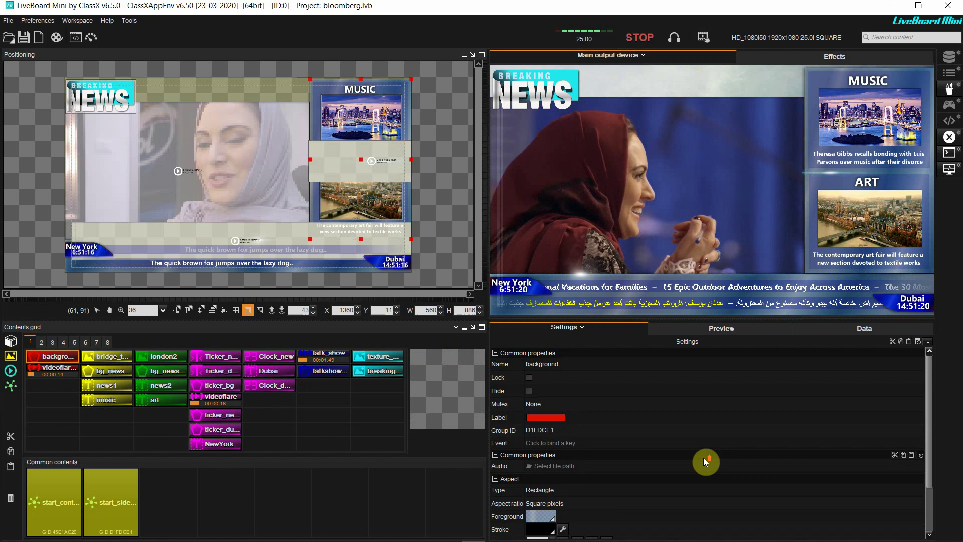
# Step: Open the Ticker_new content for editing to show its properties in Settings
pyautogui.moveTo(215, 412)
pyautogui.rightClick(206, 356)
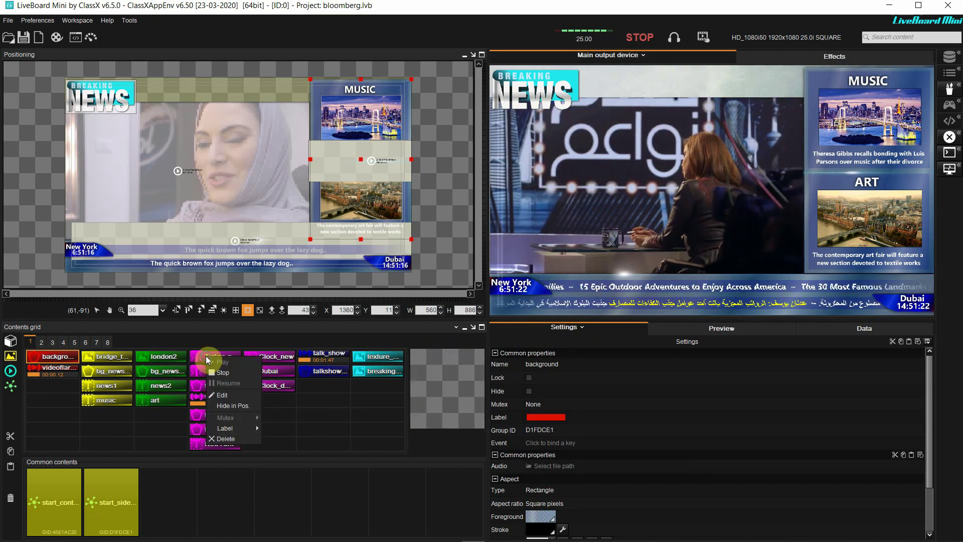
pyautogui.click(220, 395)
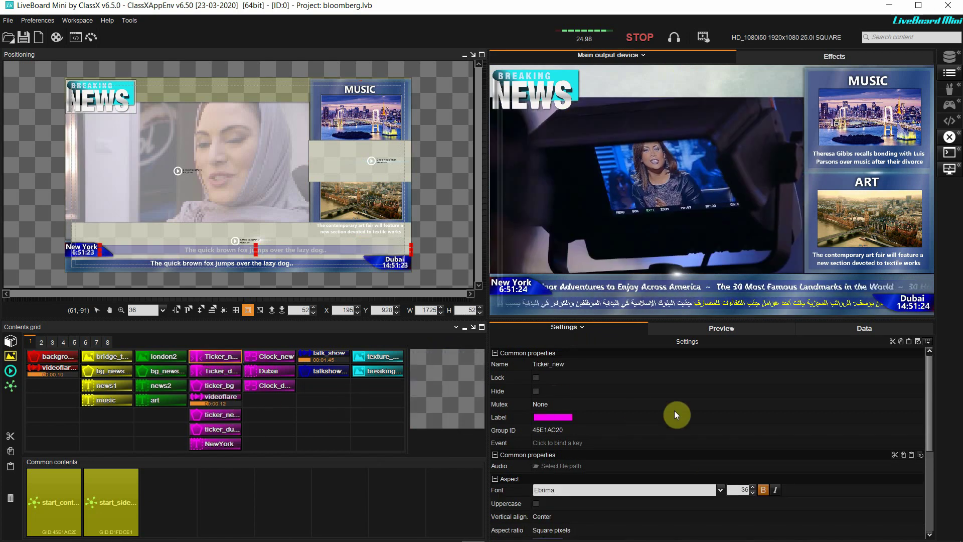
# Step: Review the remaining properties of Ticker_new and stop all playing contents on the main output
pyautogui.scroll(-2, 674, 411)
pyautogui.scroll(-3, 674, 411)
pyautogui.scroll(3, 675, 411)
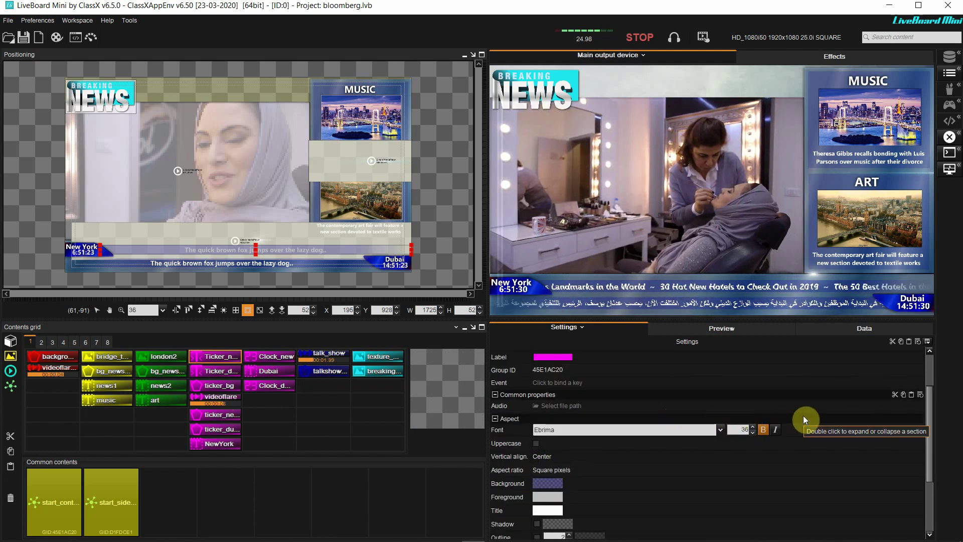
pyautogui.click(653, 39)
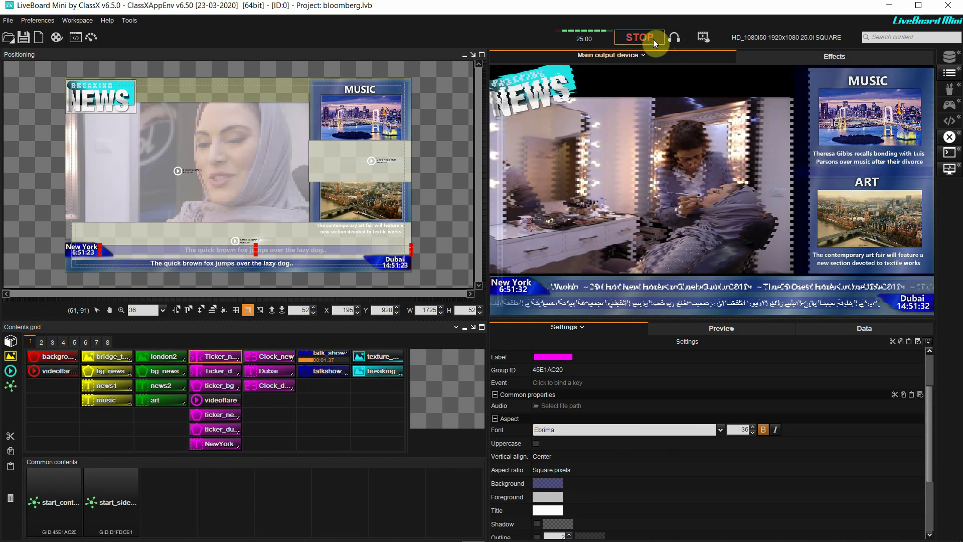
# Step: Open the start_contents group for editing and examine its common properties and list of grouped contents
pyautogui.rightClick(64, 507)
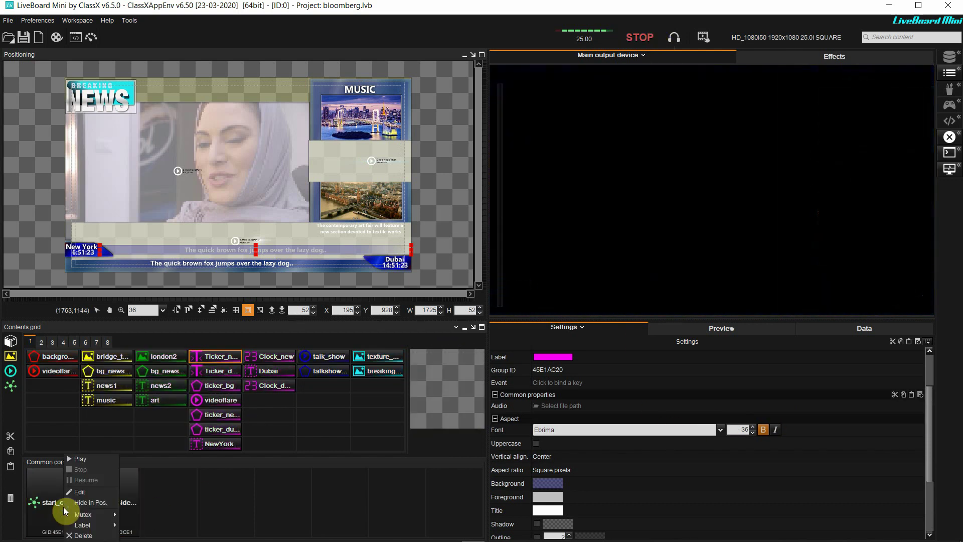
pyautogui.click(78, 494)
pyautogui.scroll(-5, 660, 400)
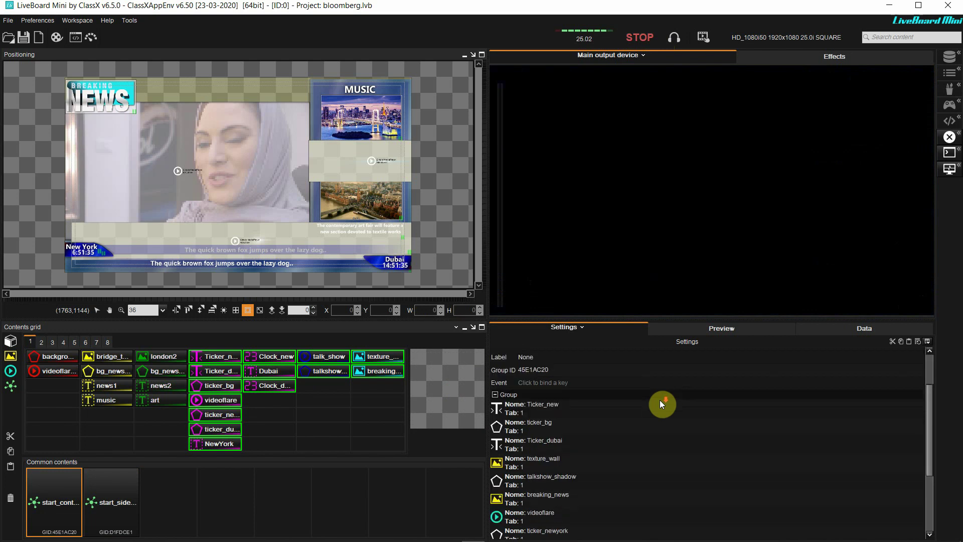
pyautogui.scroll(5, 661, 399)
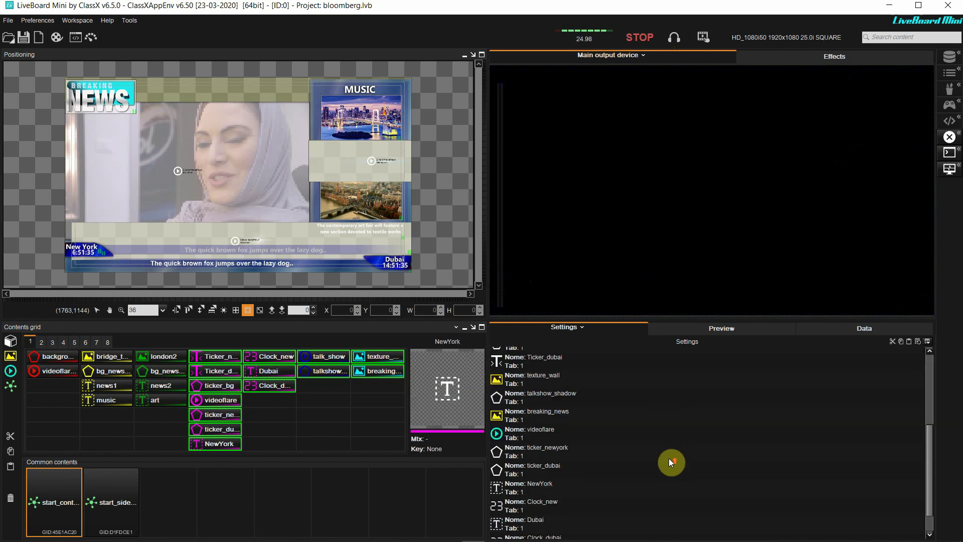
pyautogui.scroll(1, 669, 458)
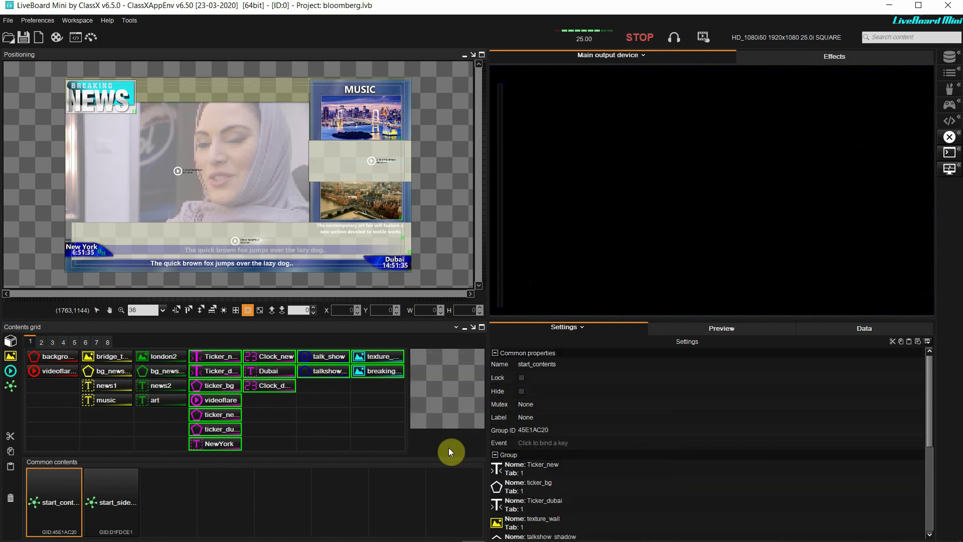
# Step: Open the pip.lvb project
pyautogui.click(8, 39)
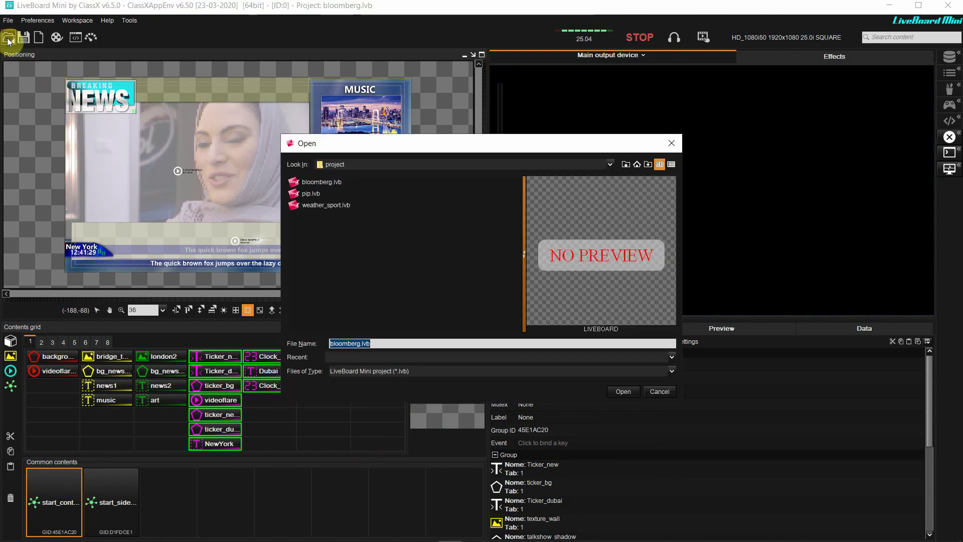
pyautogui.click(316, 195)
pyautogui.click(617, 393)
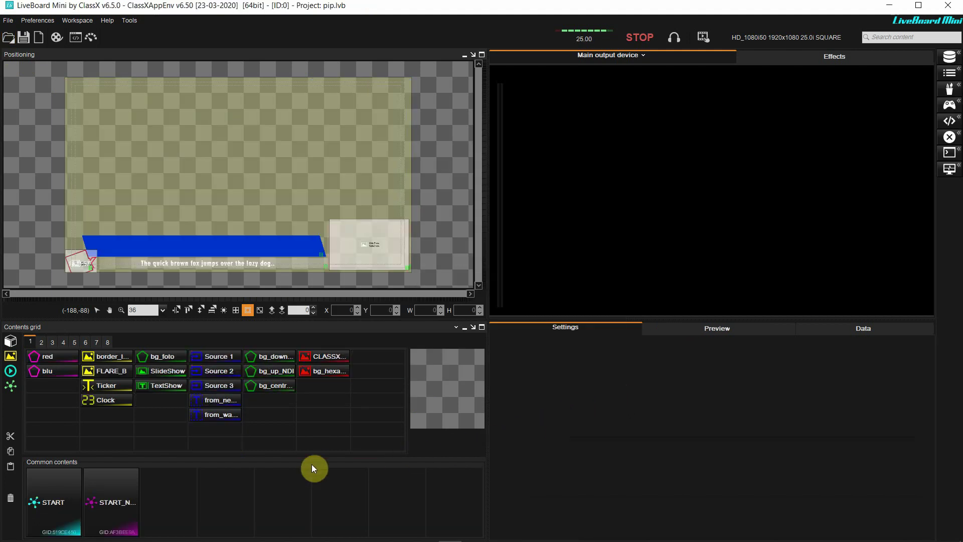
# Step: Play the common contents START and START_NDI_sources on the main output
pyautogui.click(67, 494)
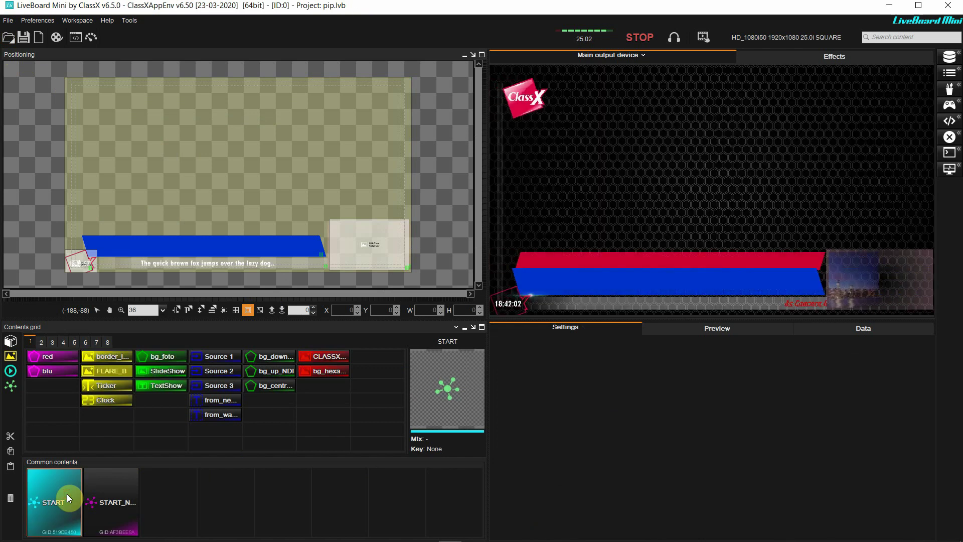
pyautogui.click(121, 491)
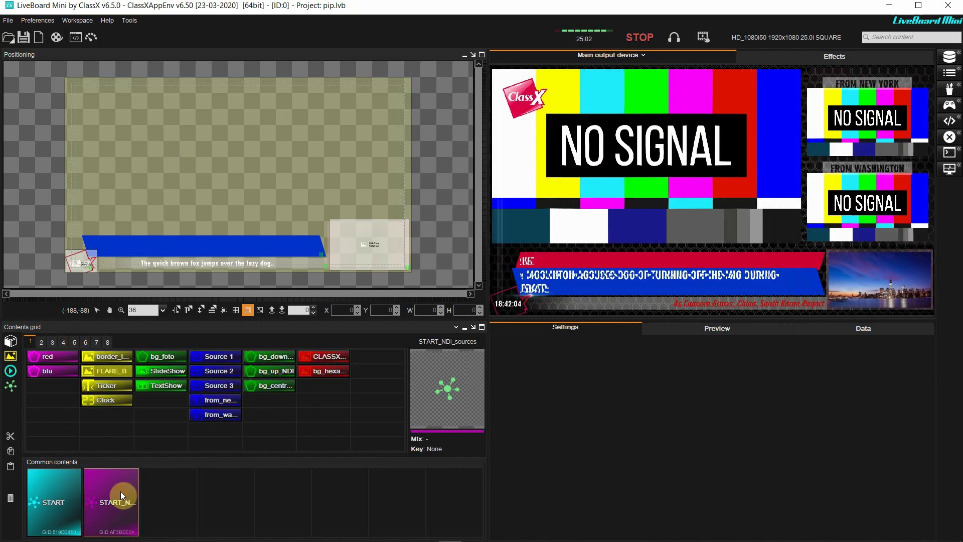
pyautogui.click(571, 167)
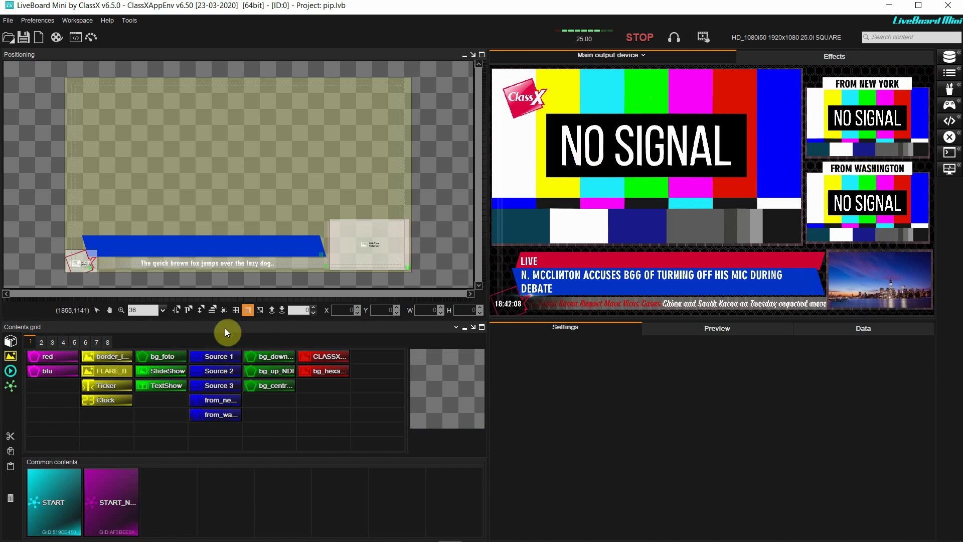
# Step: Check the Source 1 and Source 3 contents in the grid and stop all playback
pyautogui.click(221, 357)
pyautogui.click(222, 386)
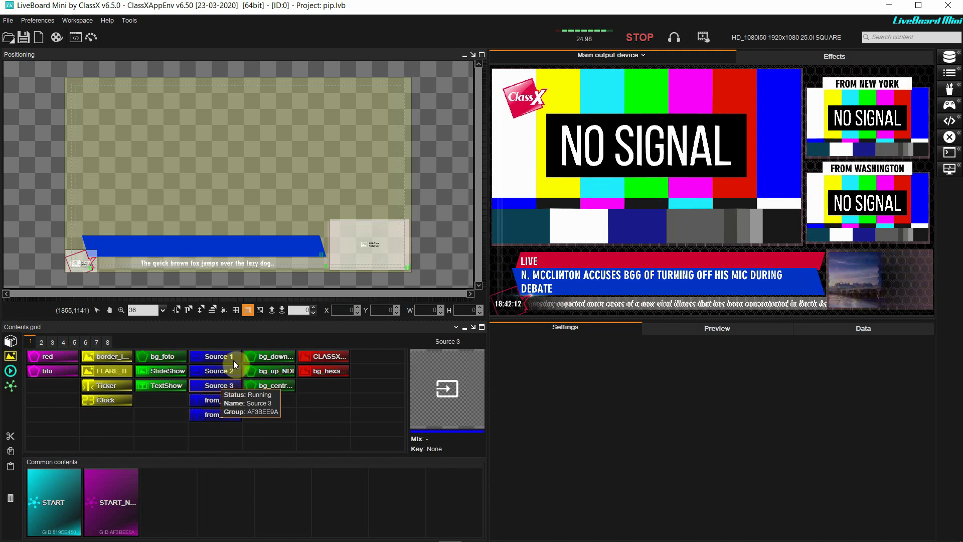
pyautogui.click(555, 122)
pyautogui.click(640, 38)
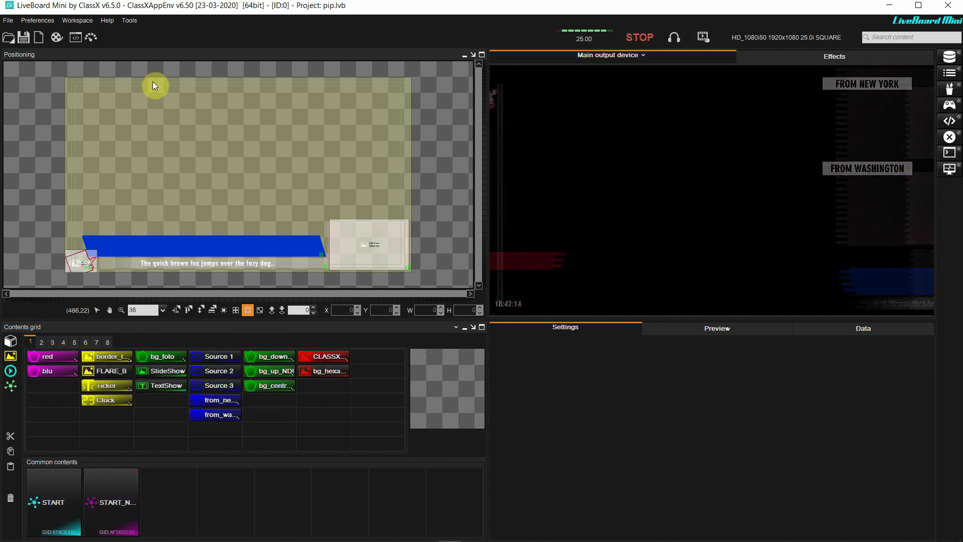
# Step: Open the Video Input Multiview from the Video Input Manager preferences and set input IN 0 to NDI
pyautogui.click(47, 19)
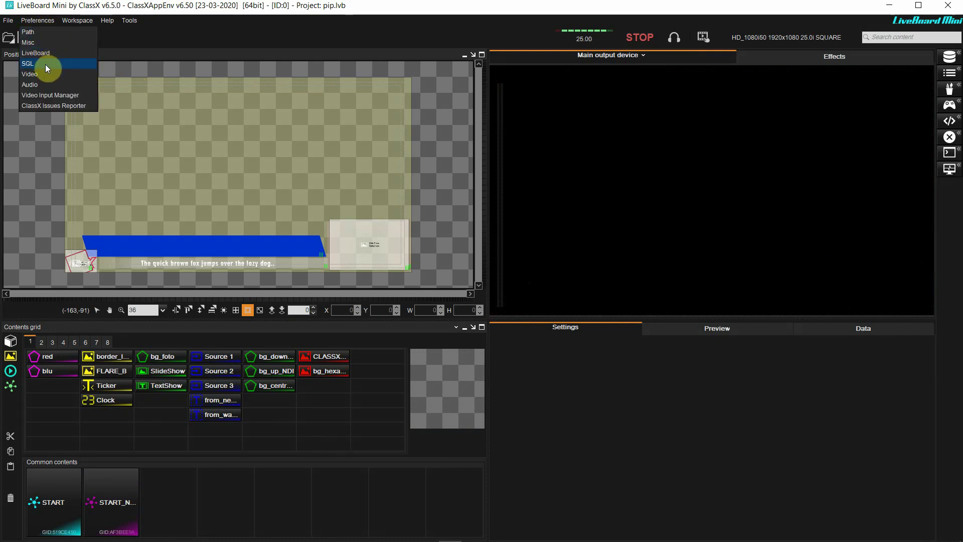
pyautogui.click(47, 96)
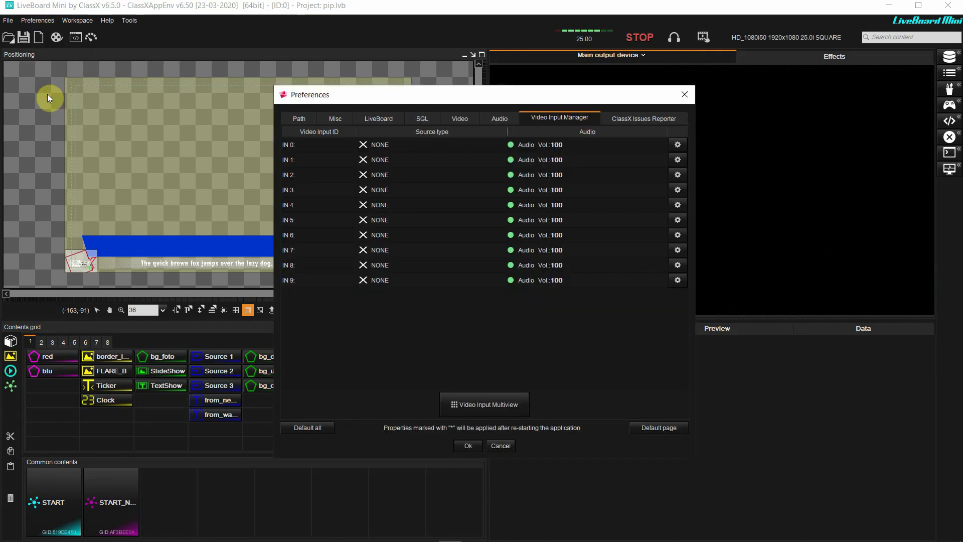
pyautogui.click(472, 408)
pyautogui.click(471, 294)
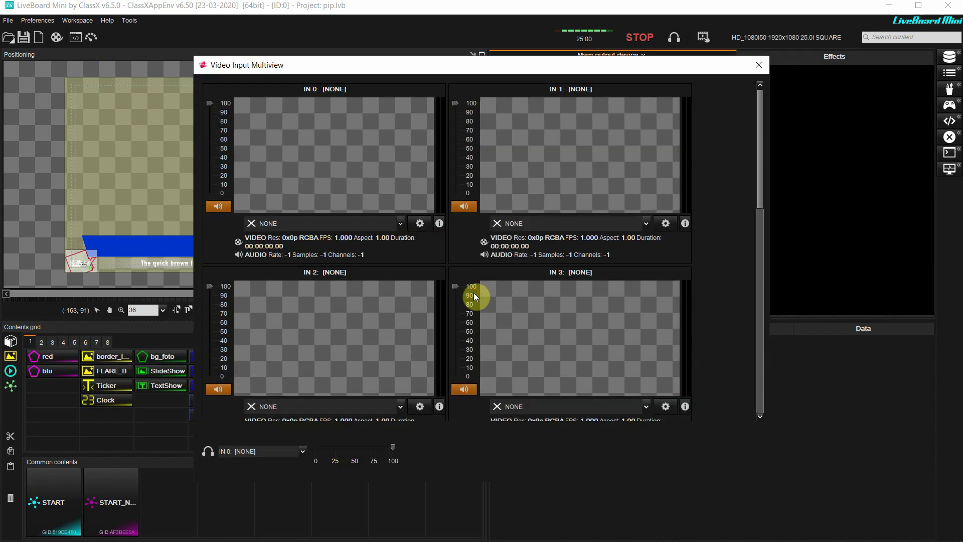
pyautogui.click(399, 224)
pyautogui.click(374, 252)
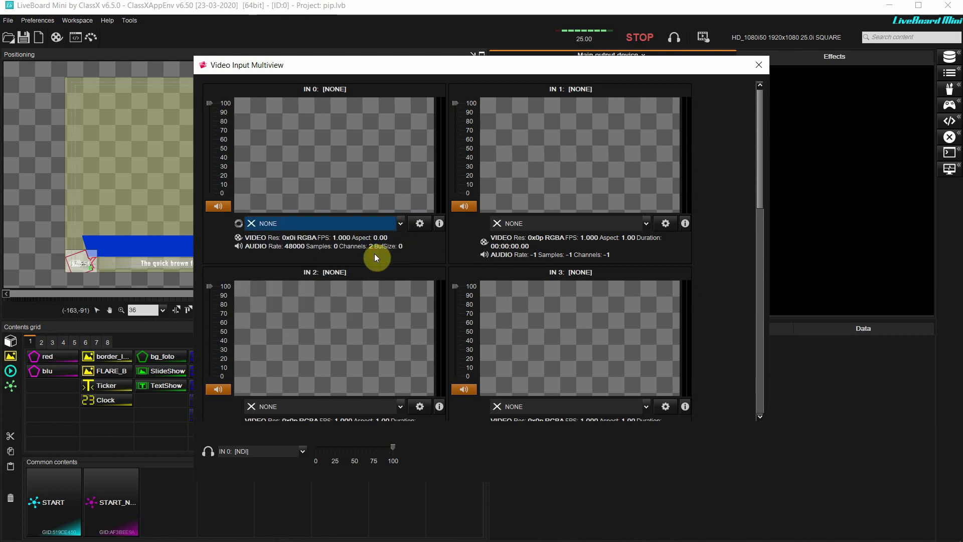
# Step: Review the NDI source names available for IN 0 and close its settings without changing the source
pyautogui.click(420, 224)
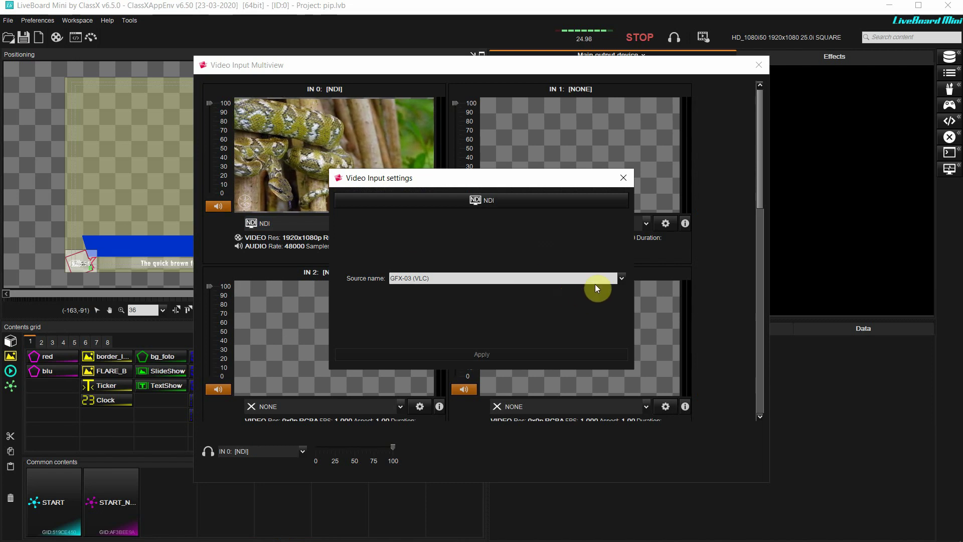
pyautogui.click(622, 278)
pyautogui.moveTo(624, 317)
pyautogui.mouseDown()
pyautogui.moveTo(625, 298)
pyautogui.moveTo(622, 316)
pyautogui.mouseUp()
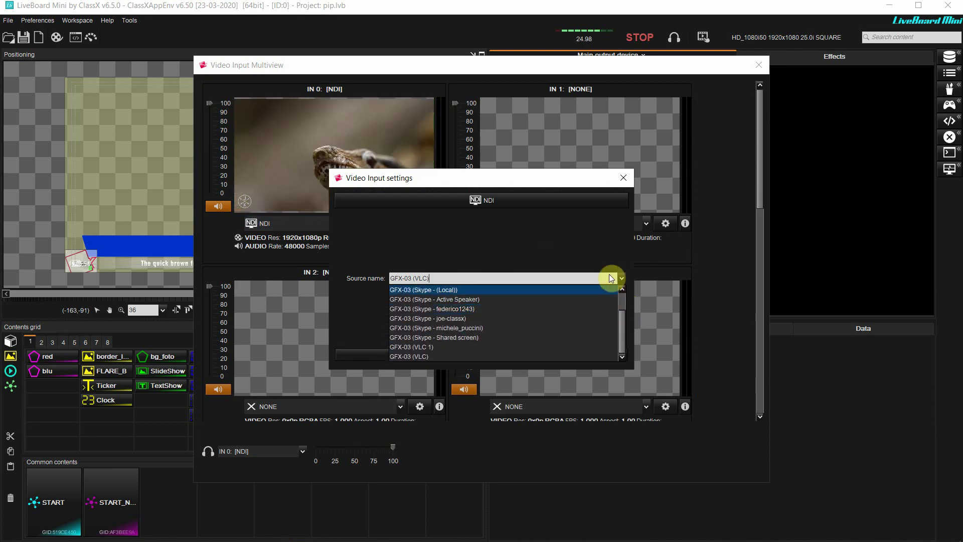
pyautogui.click(622, 179)
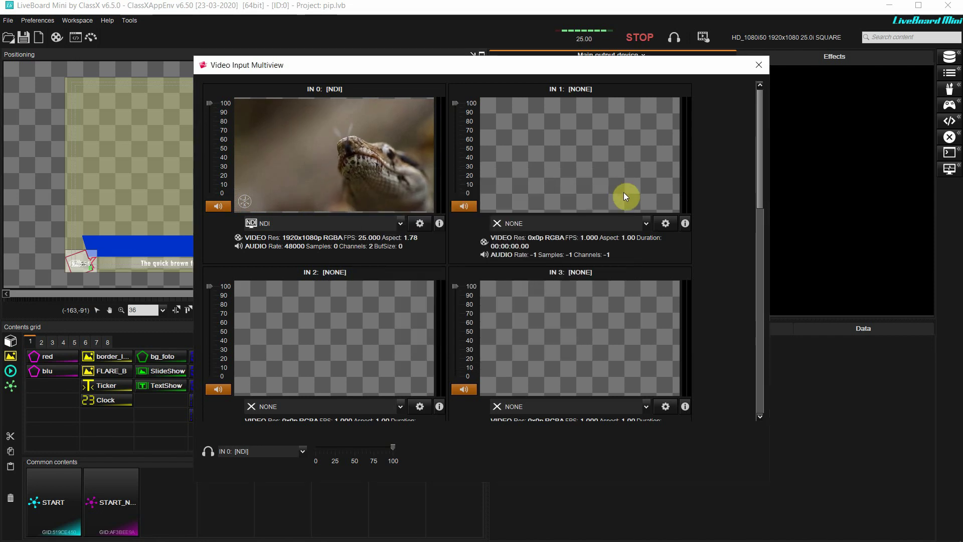
# Step: Set video input IN 1 to COLORBARS and IN 2 to LIBVLC
pyautogui.click(646, 222)
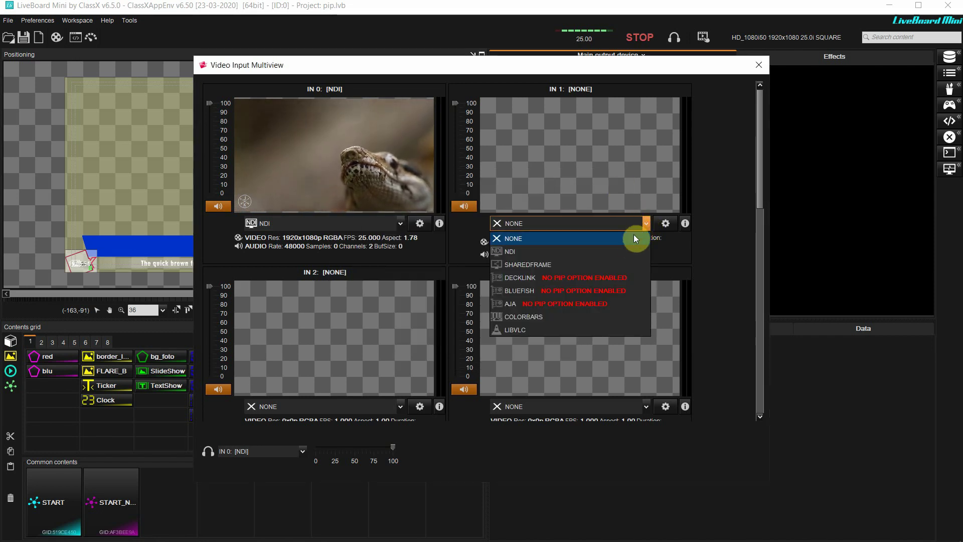
pyautogui.click(618, 315)
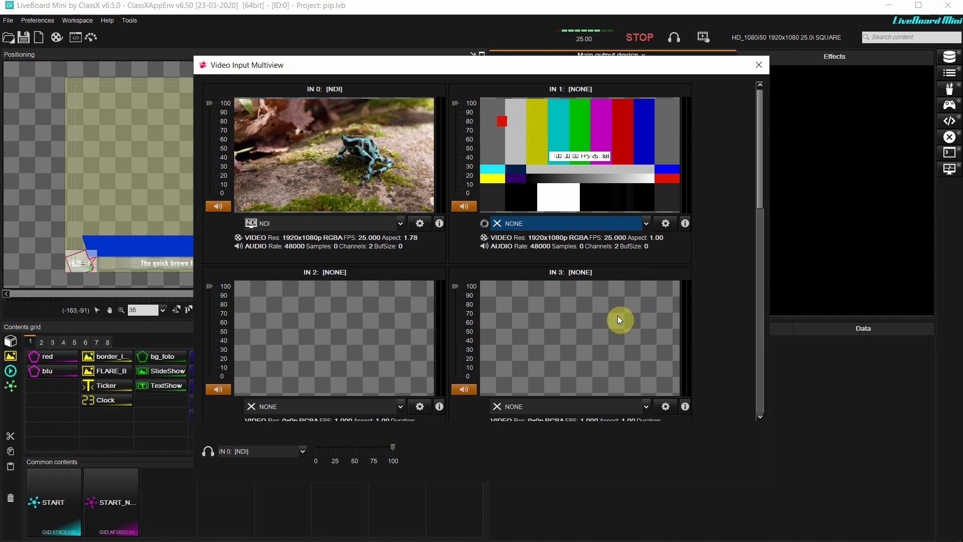
pyautogui.click(400, 406)
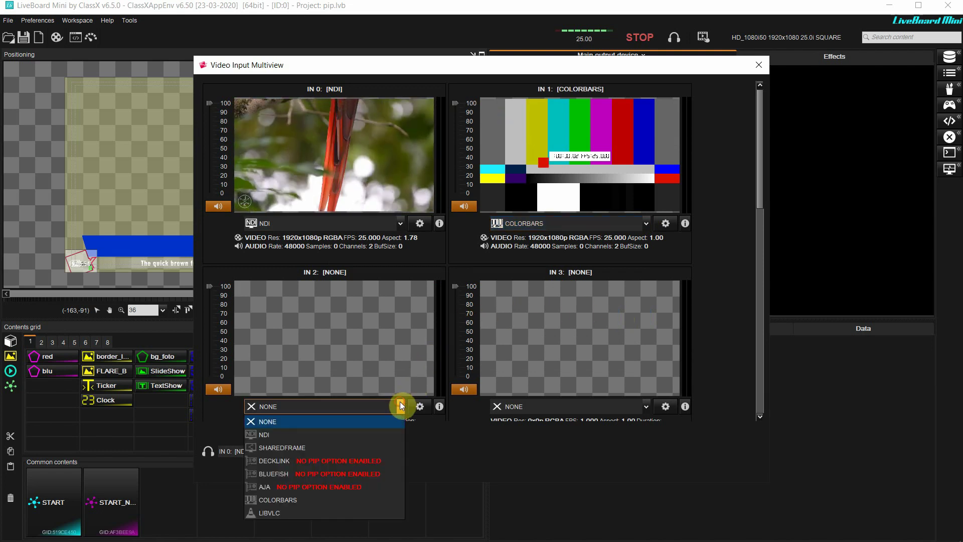
pyautogui.click(322, 513)
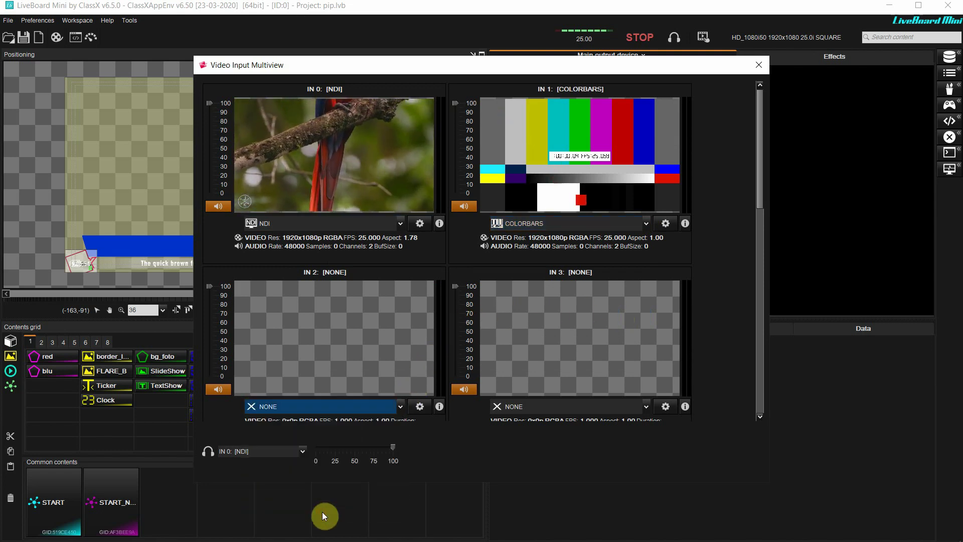
# Step: Review the stream addresses available for the LIBVLC input IN 2, and close the multiview and Preferences windows
pyautogui.click(419, 406)
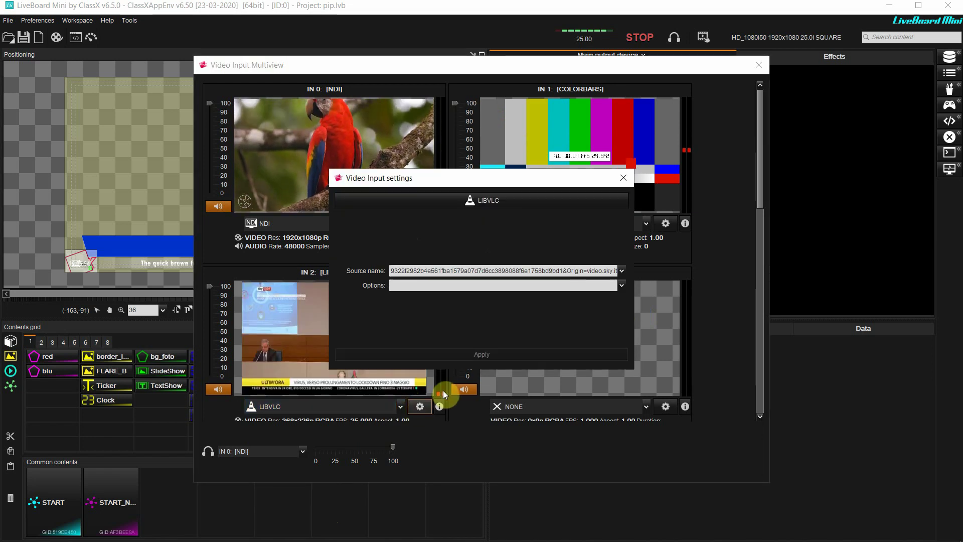
pyautogui.click(621, 270)
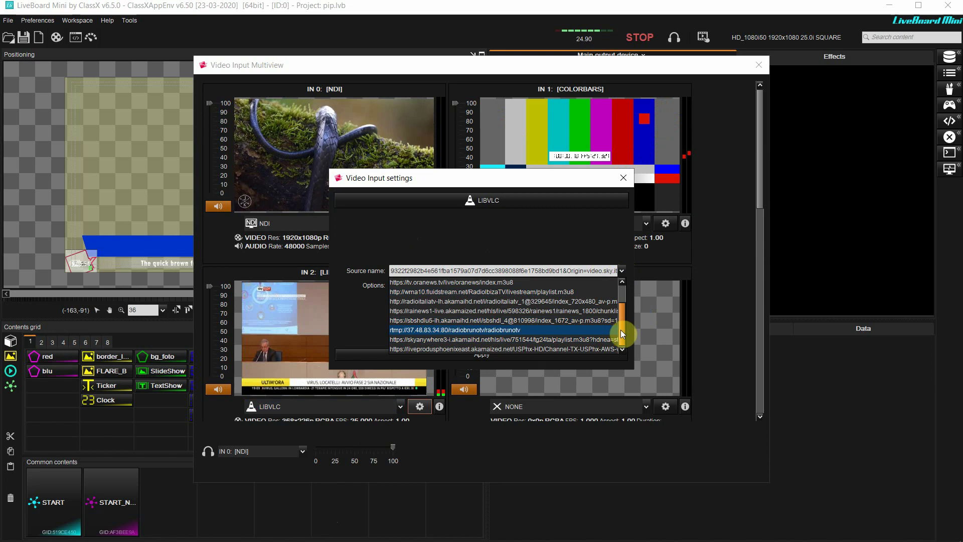
pyautogui.moveTo(621, 330)
pyautogui.mouseDown()
pyautogui.moveTo(622, 305)
pyautogui.moveTo(615, 340)
pyautogui.mouseUp()
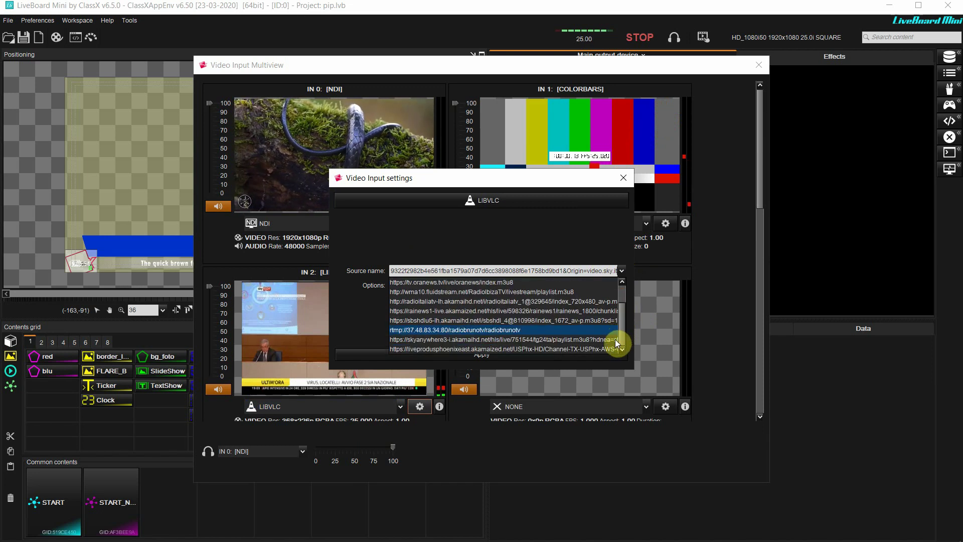
pyautogui.click(622, 176)
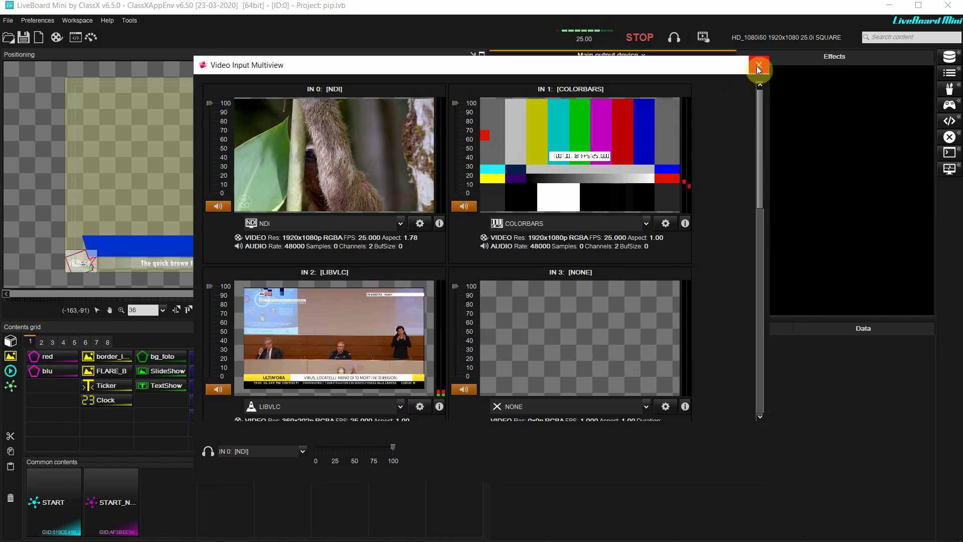
pyautogui.click(758, 65)
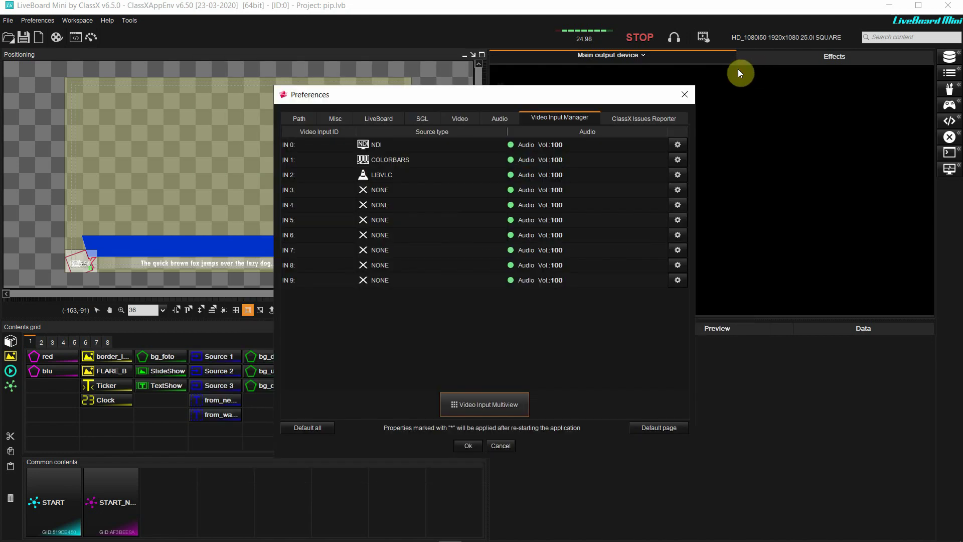
pyautogui.click(688, 96)
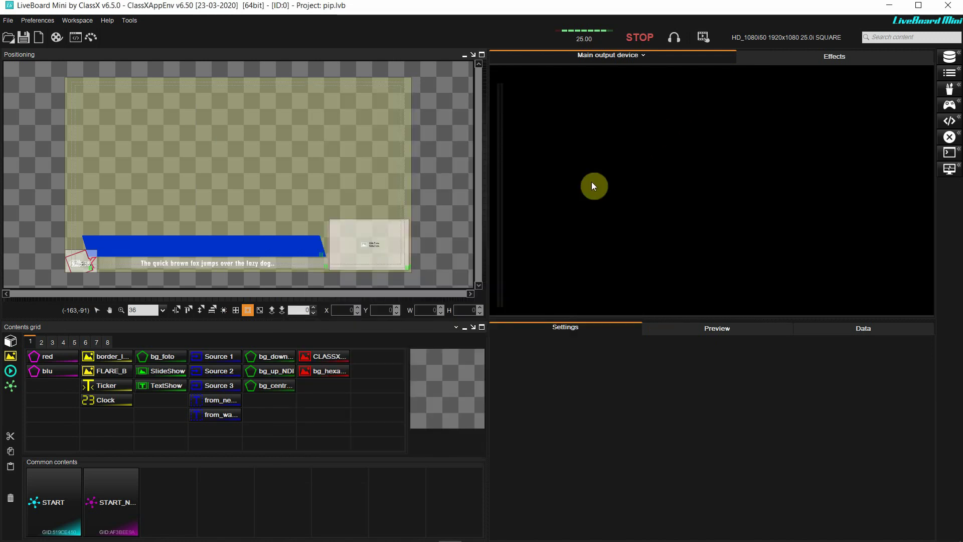
# Step: Unhide Source 1 in the positioning view and open it for editing to show its video input settings
pyautogui.click(234, 356)
pyautogui.rightClick(234, 356)
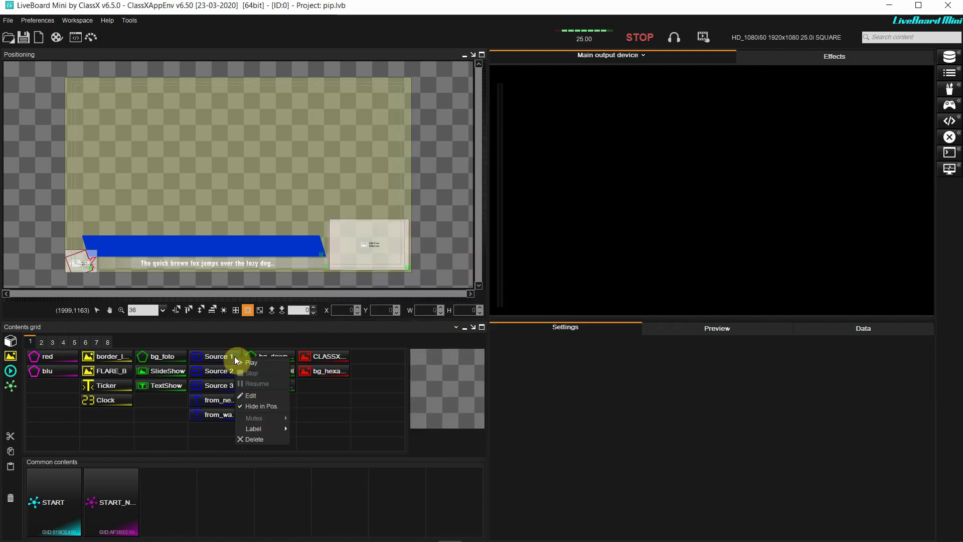
pyautogui.click(259, 407)
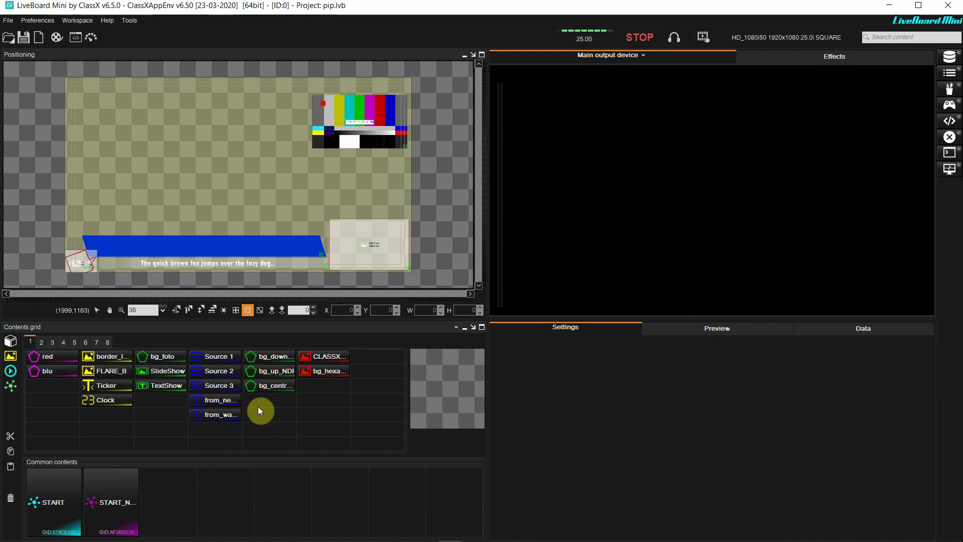
pyautogui.rightClick(223, 357)
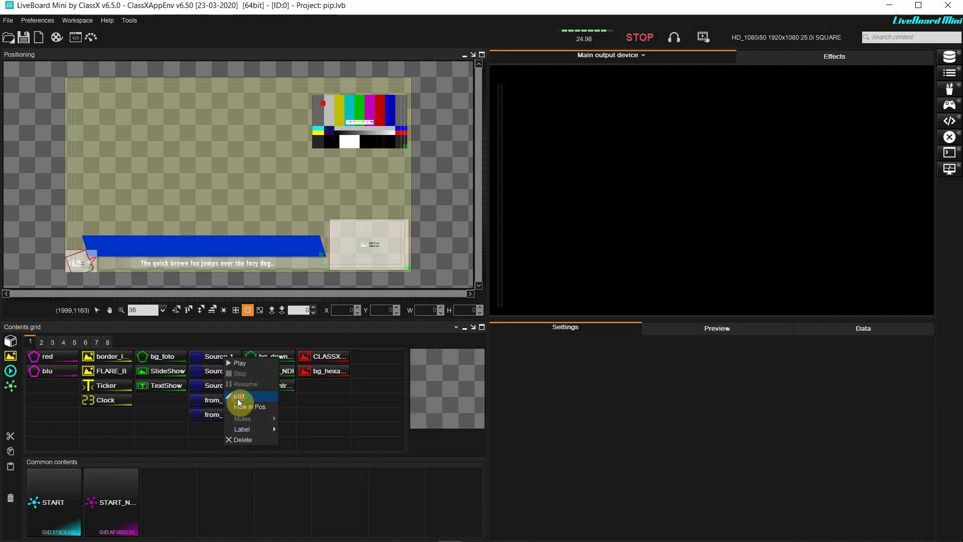
pyautogui.click(236, 397)
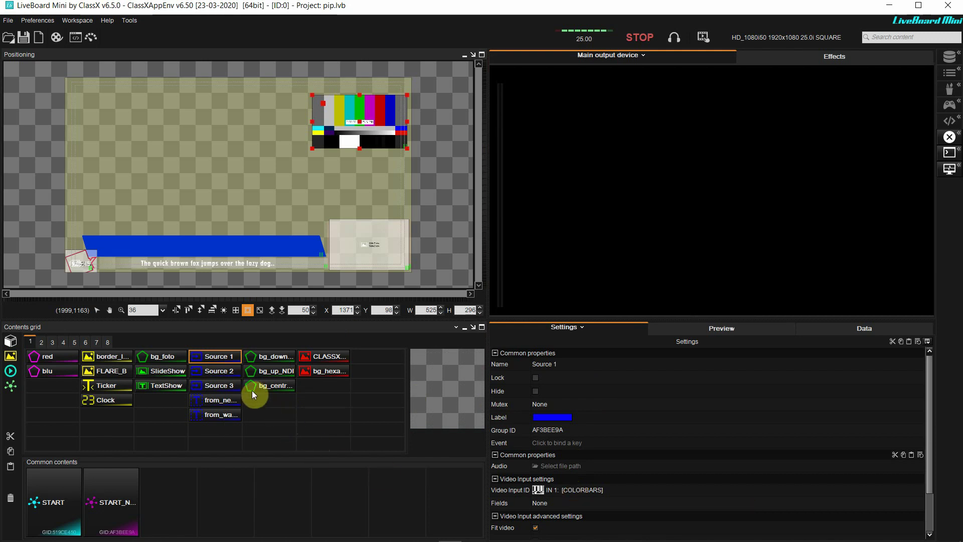
# Step: Unhide Source 2 in the positioning view and set its video input to IN 2: [LIBVLC]
pyautogui.rightClick(228, 370)
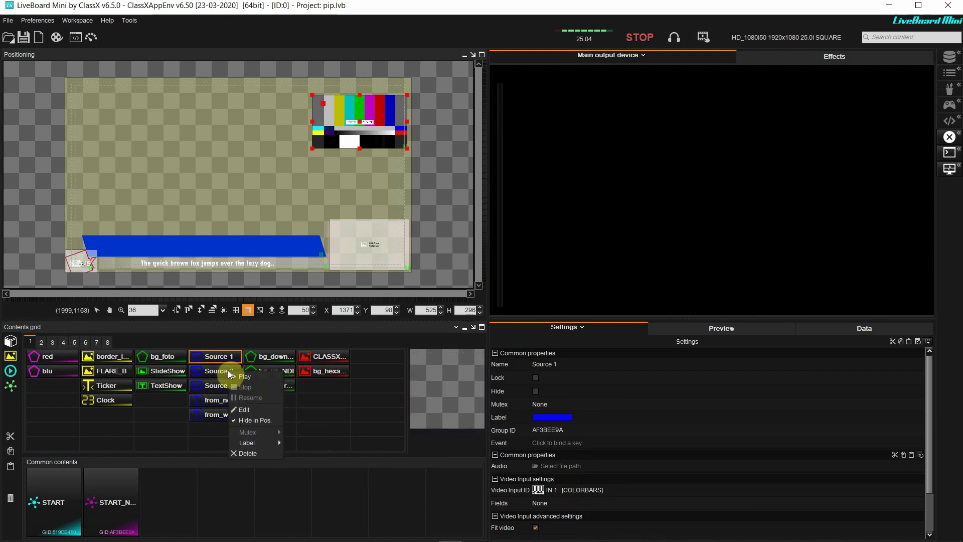
pyautogui.click(248, 422)
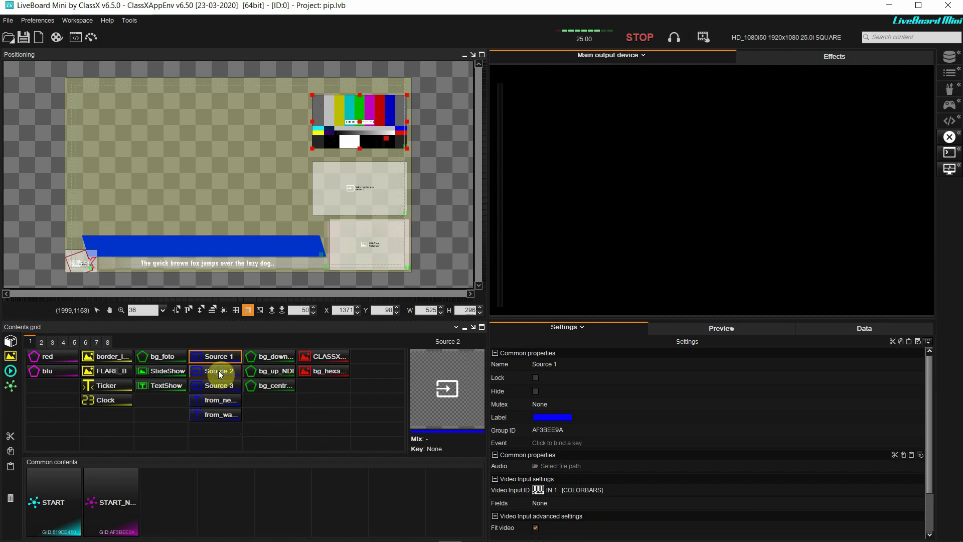
pyautogui.rightClick(219, 370)
pyautogui.click(232, 406)
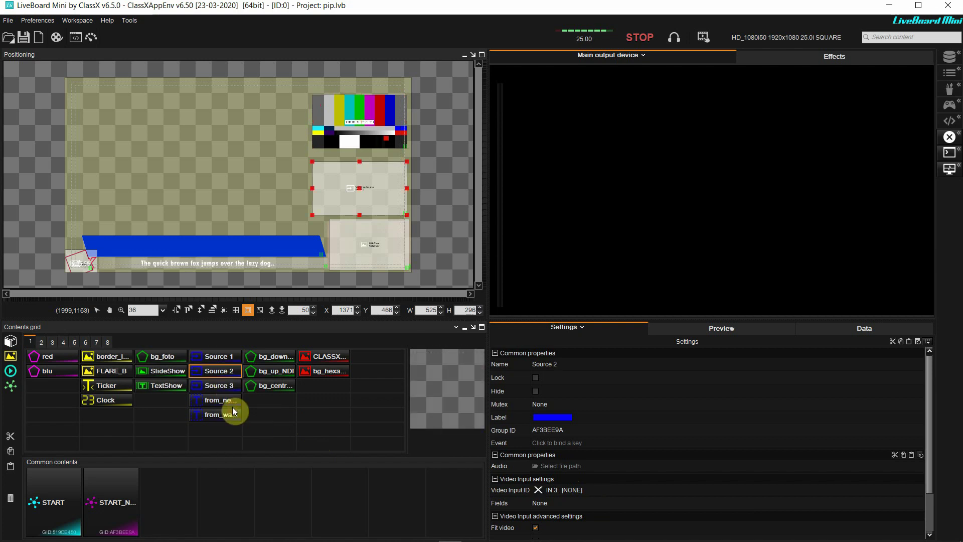
pyautogui.click(564, 490)
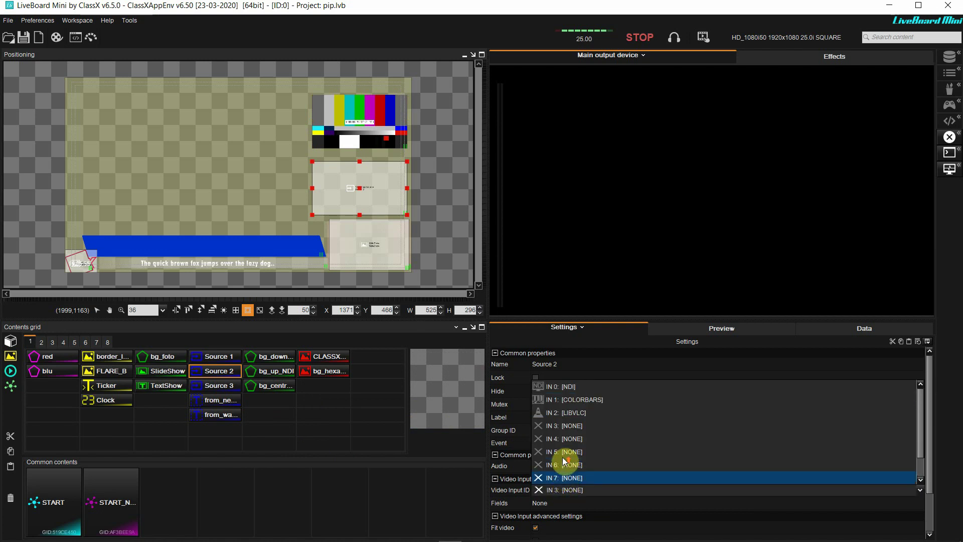
pyautogui.click(569, 413)
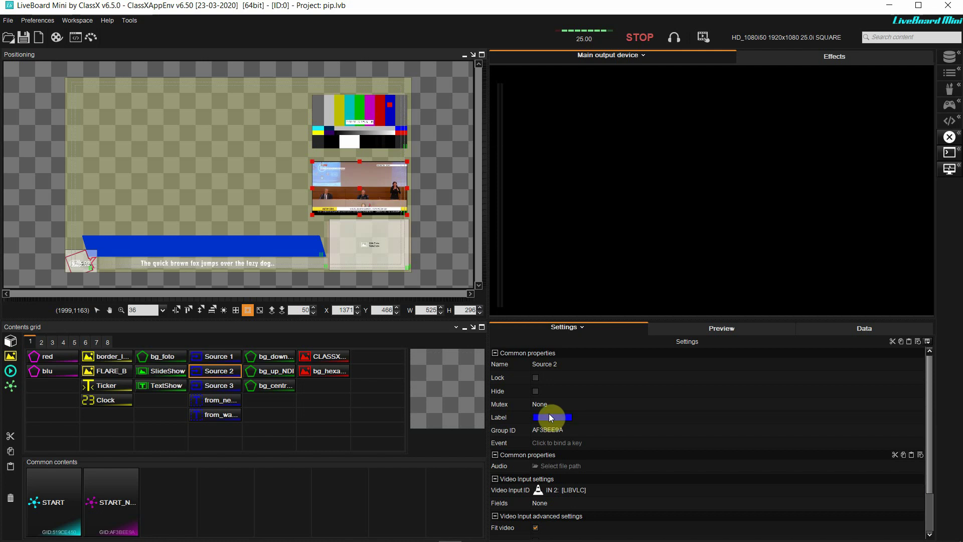
# Step: Unhide Source 3 in the positioning view and set its video input to IN 0: [NDI]
pyautogui.rightClick(233, 386)
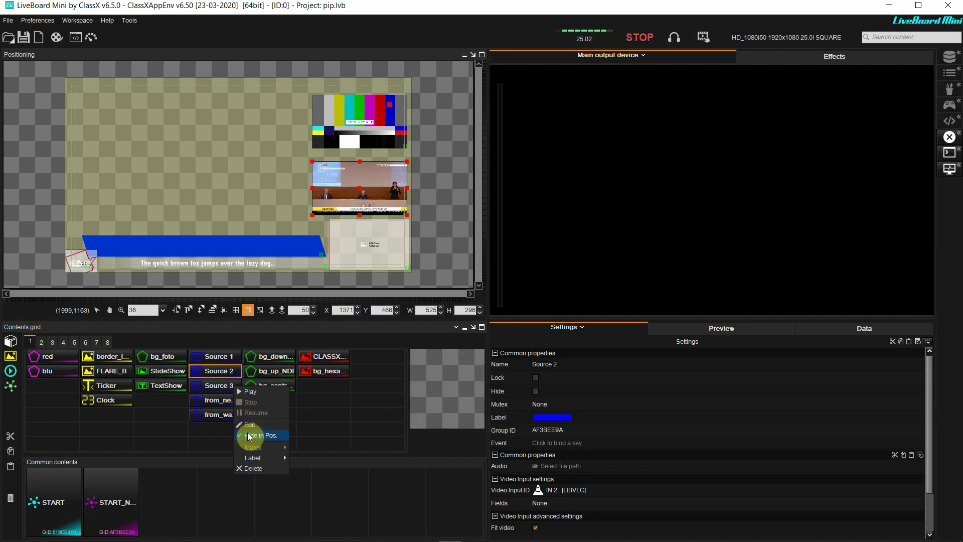
pyautogui.click(248, 433)
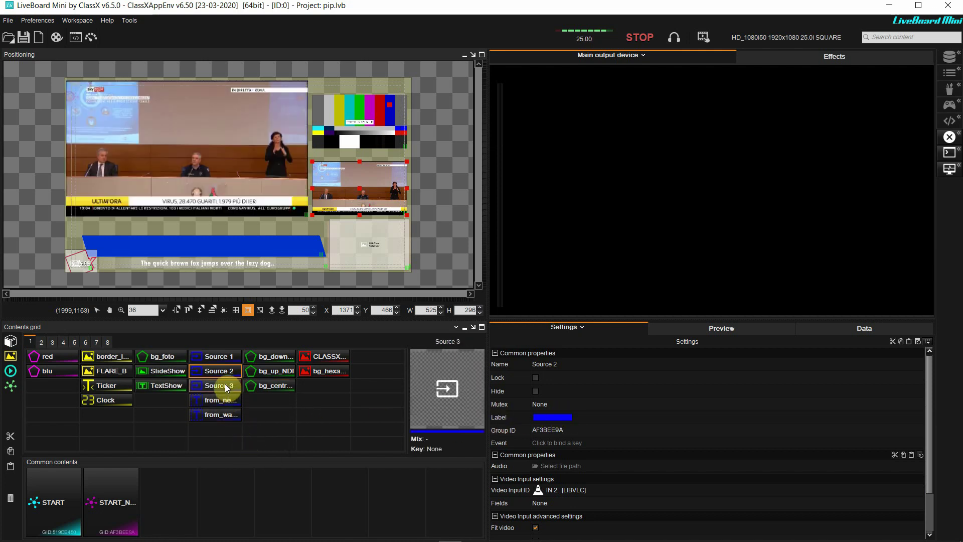
pyautogui.rightClick(225, 384)
pyautogui.click(241, 424)
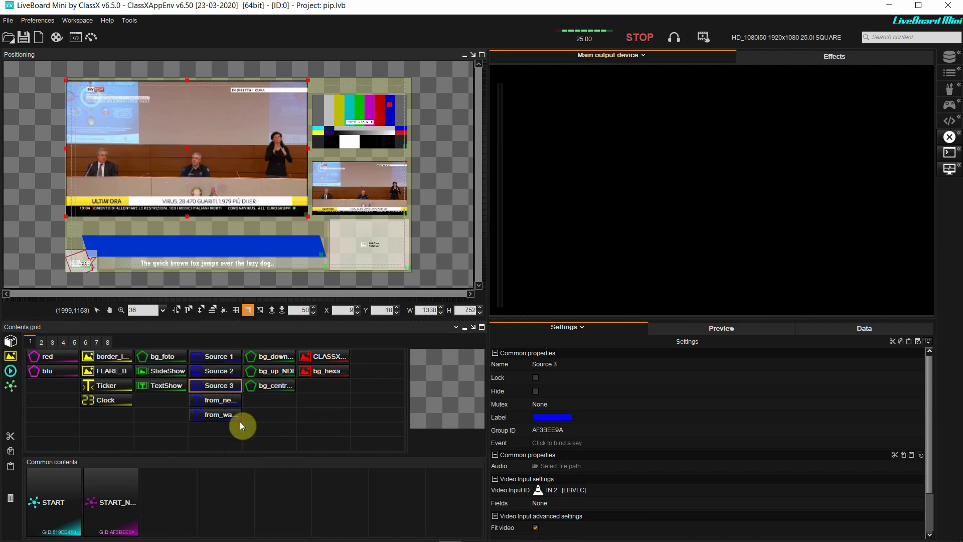
pyautogui.click(582, 493)
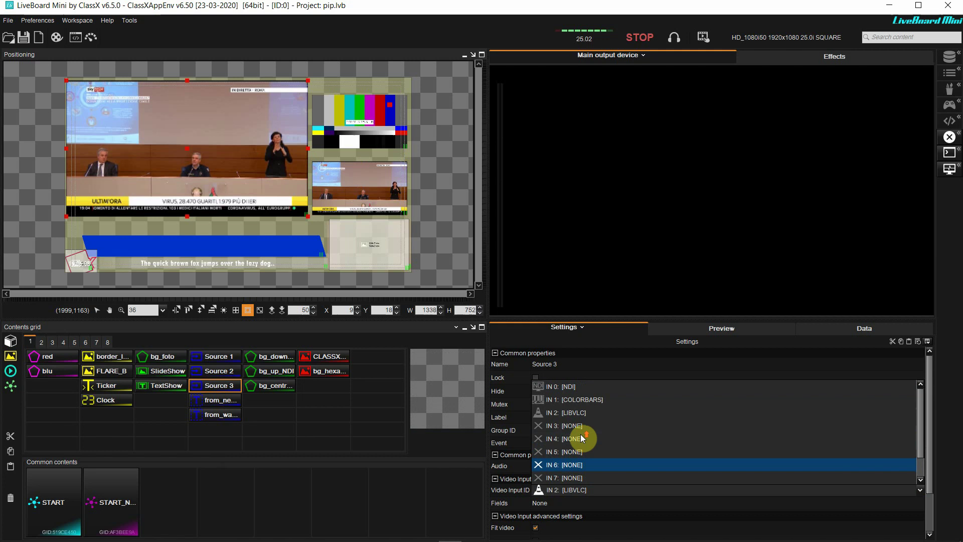
pyautogui.click(573, 389)
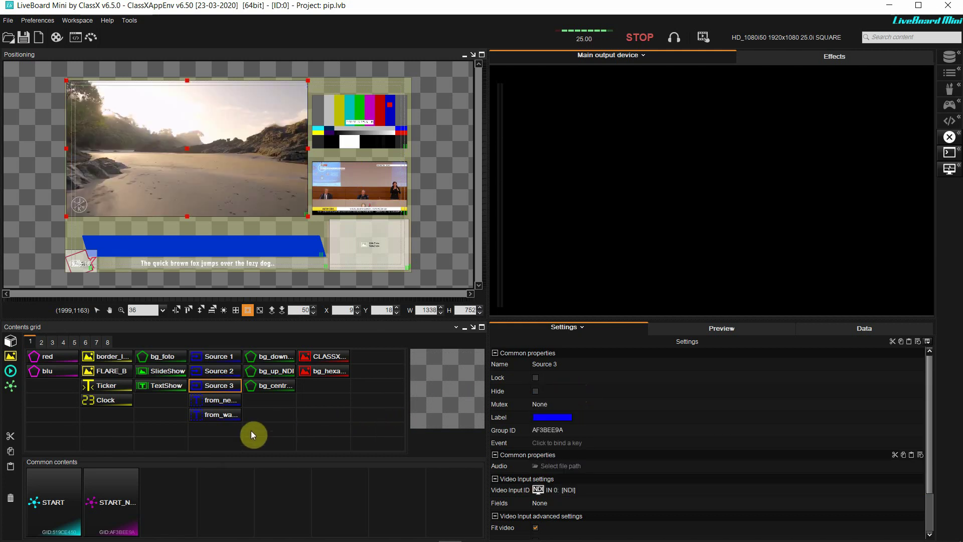
# Step: Play the START and START_NDI_sources groups from the common contents on the main output
pyautogui.click(50, 502)
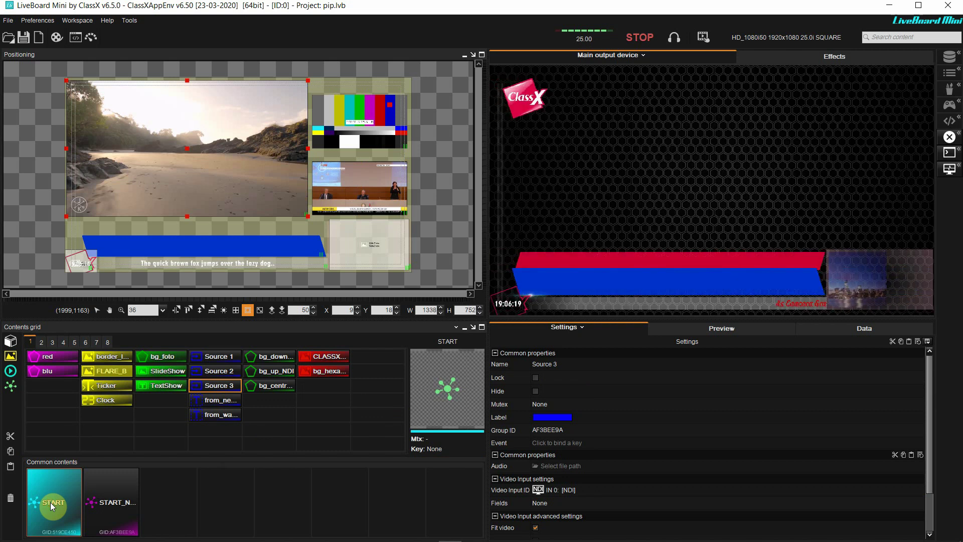
pyautogui.click(116, 483)
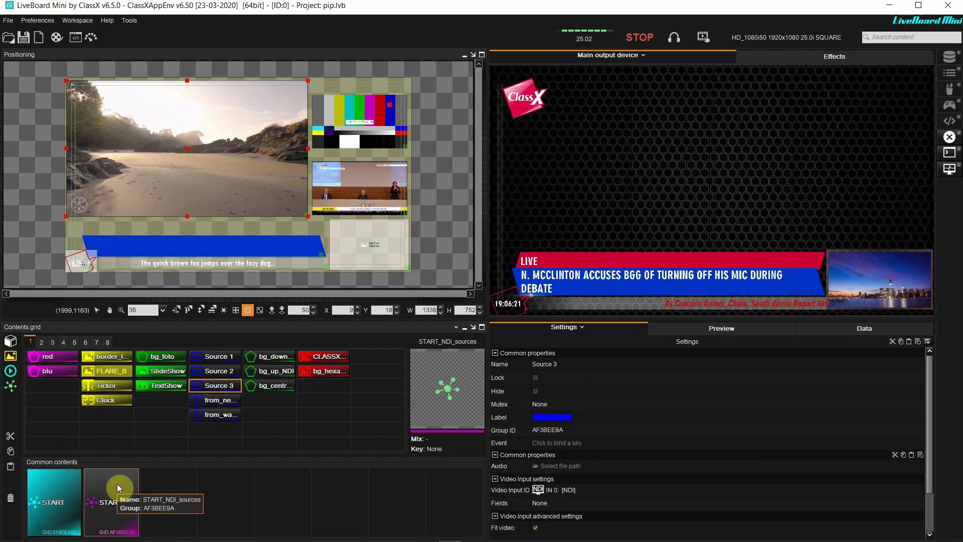
pyautogui.click(117, 484)
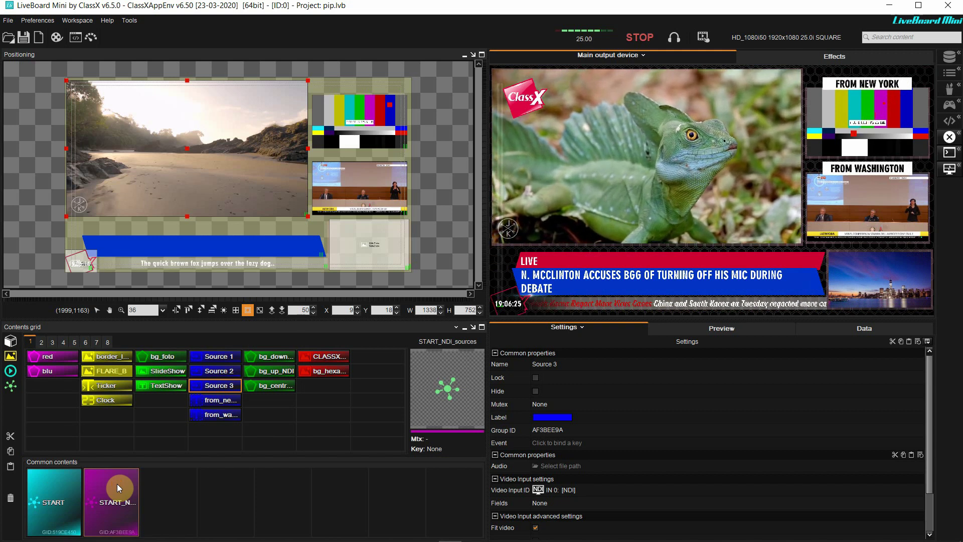
pyautogui.click(316, 427)
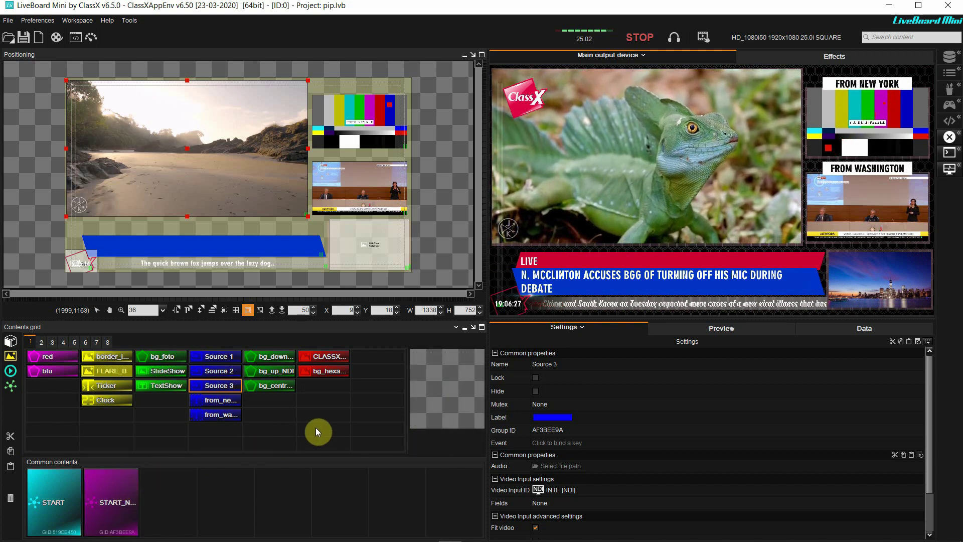